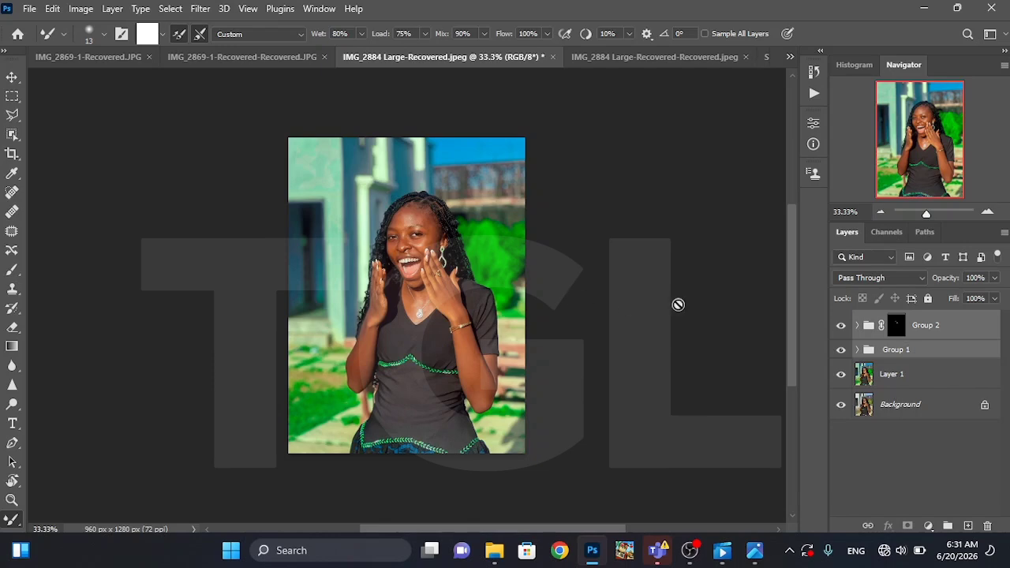
pyautogui.click(988, 213)
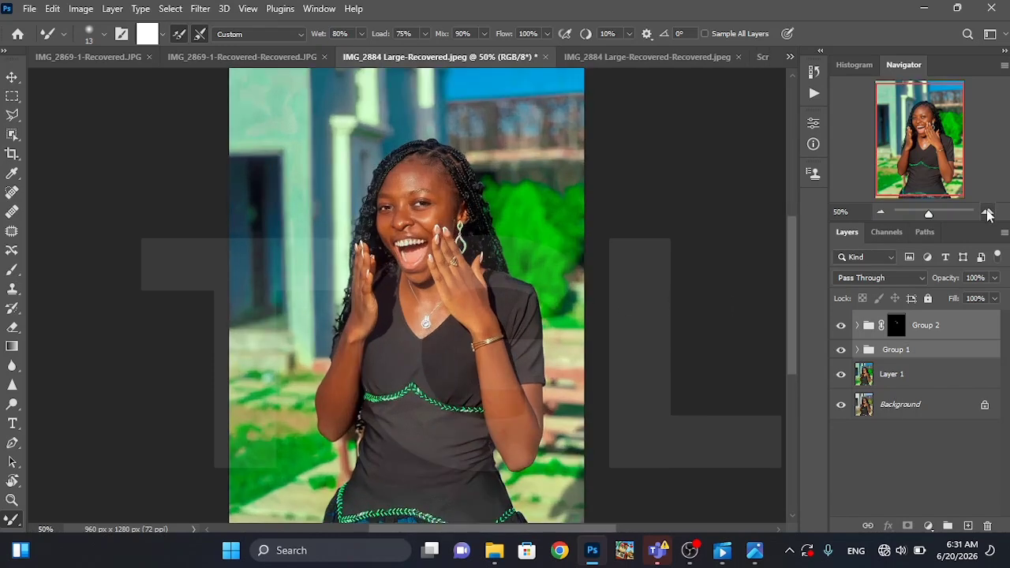
pyautogui.click(988, 213)
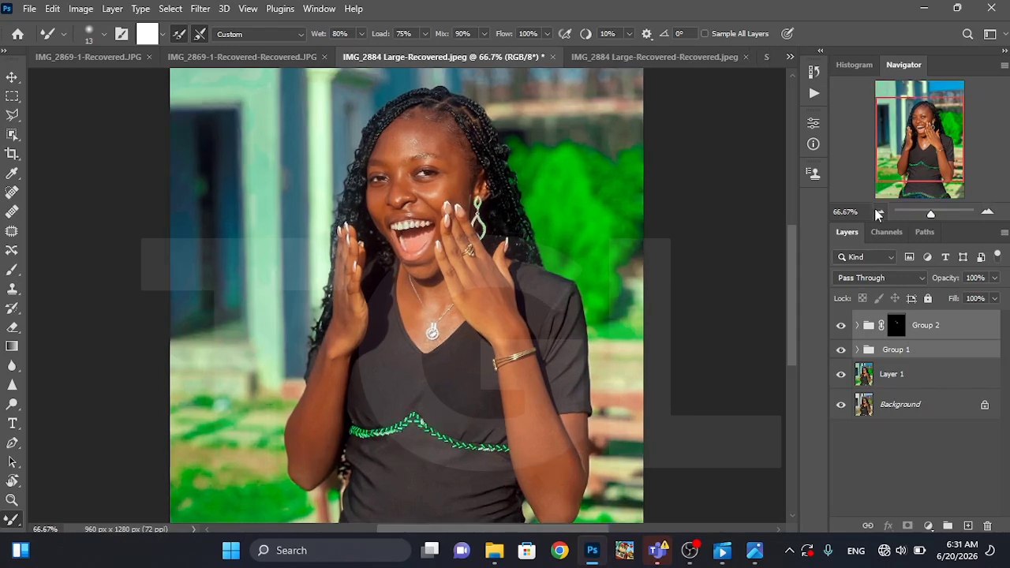
pyautogui.click(881, 213)
pyautogui.click(880, 213)
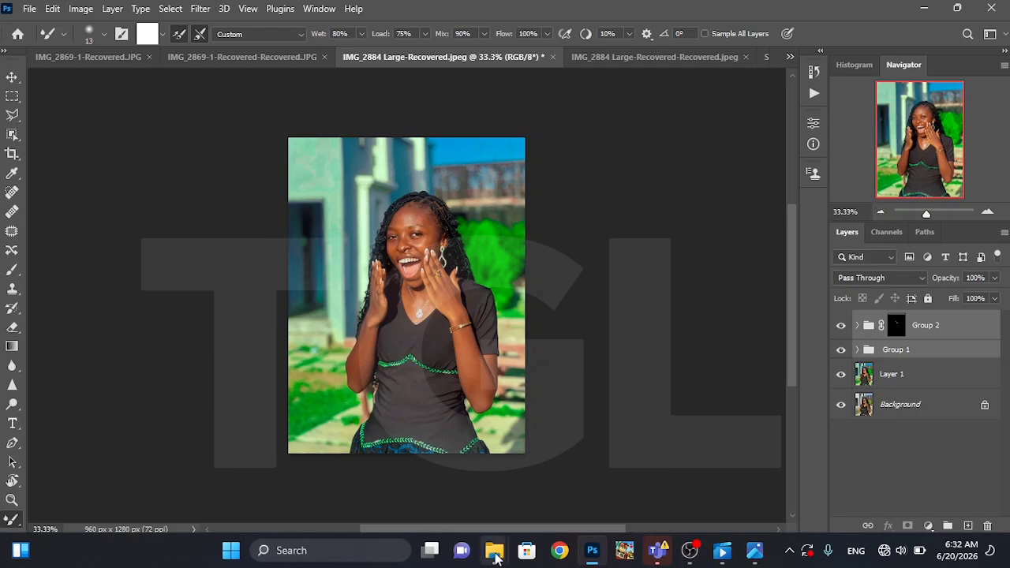
pyautogui.moveTo(495, 556)
pyautogui.click(551, 488)
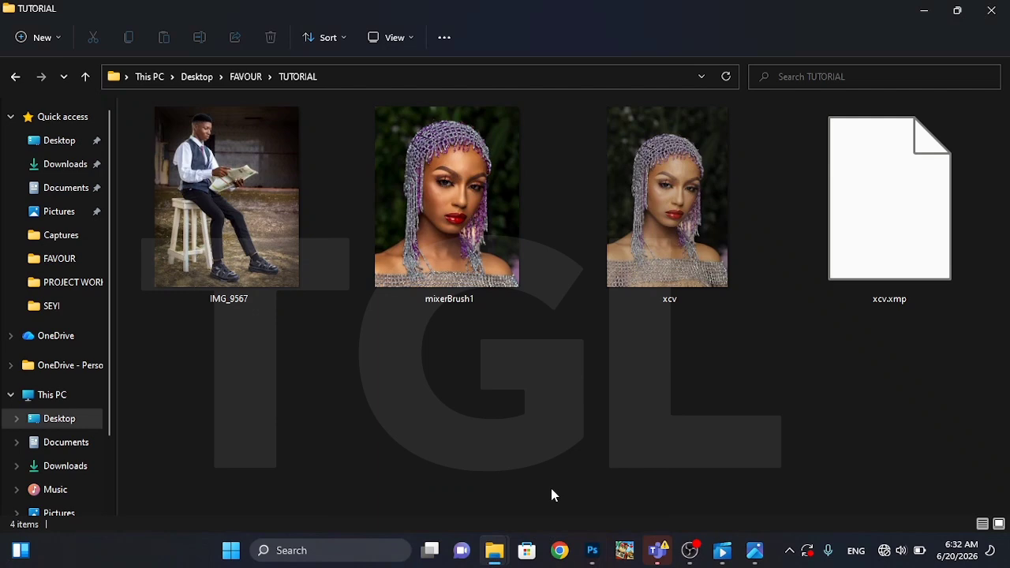
pyautogui.moveTo(592, 550)
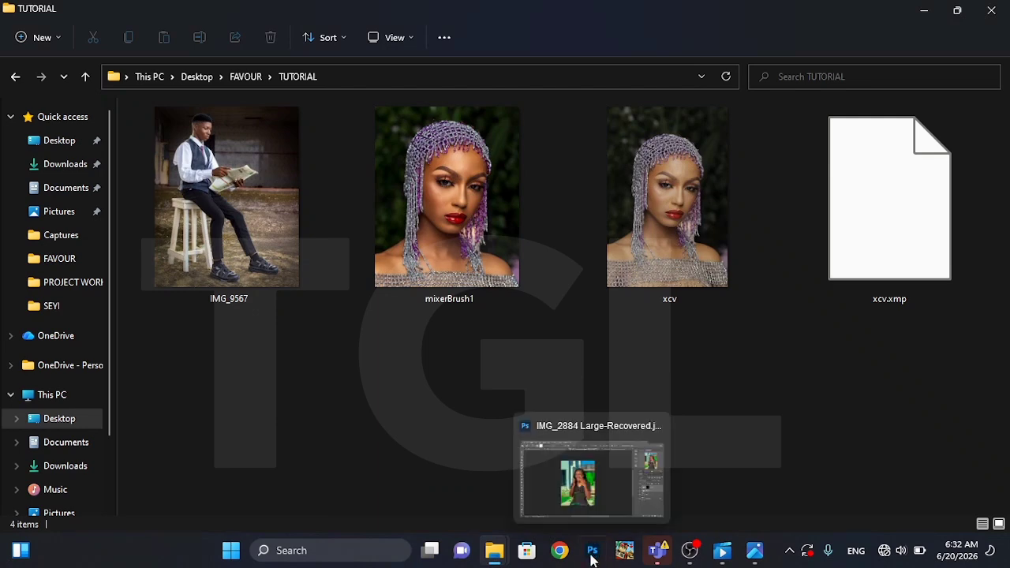
pyautogui.click(605, 468)
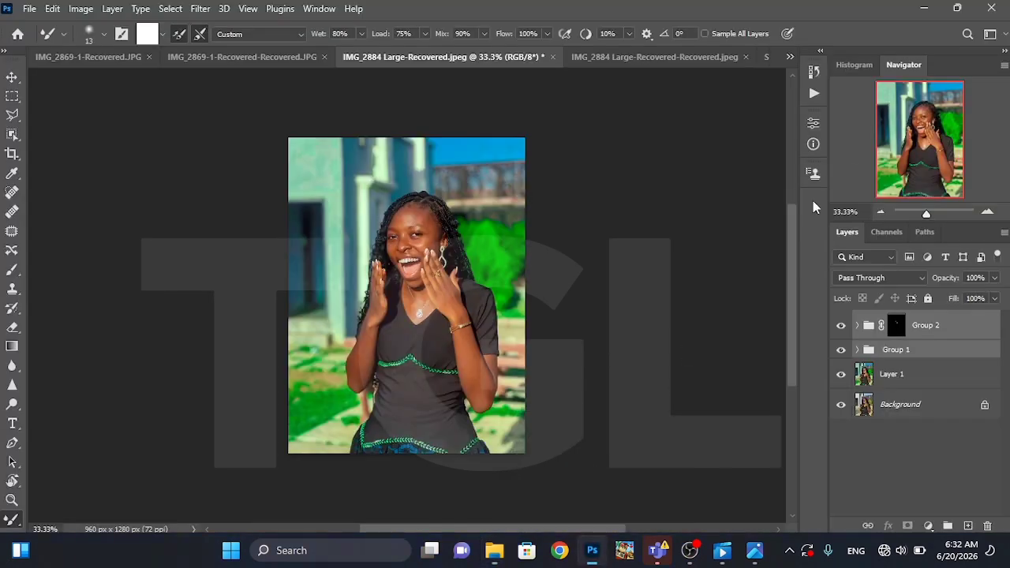
pyautogui.click(957, 8)
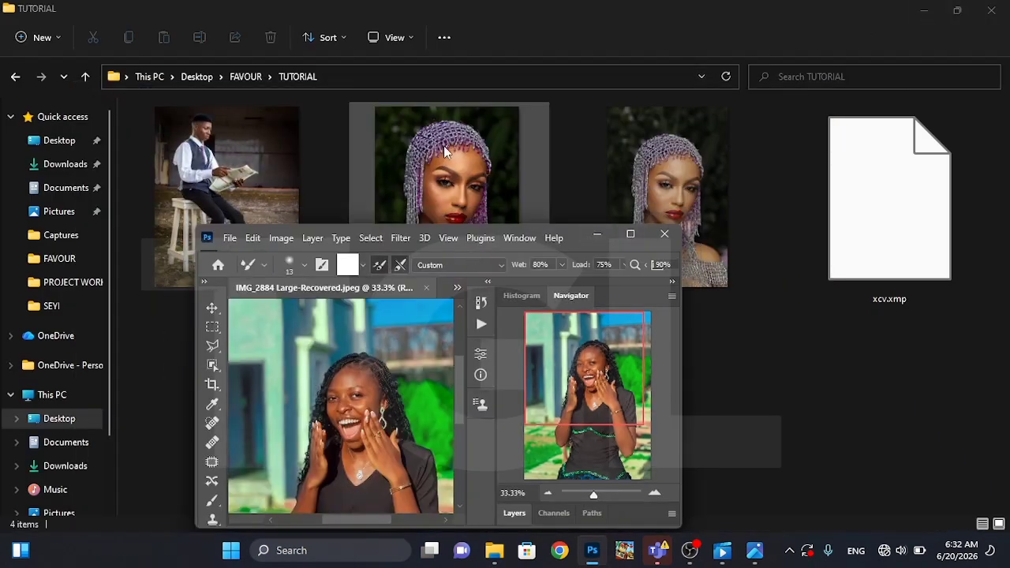
pyautogui.moveTo(450, 153); pyautogui.dragTo(461, 181)
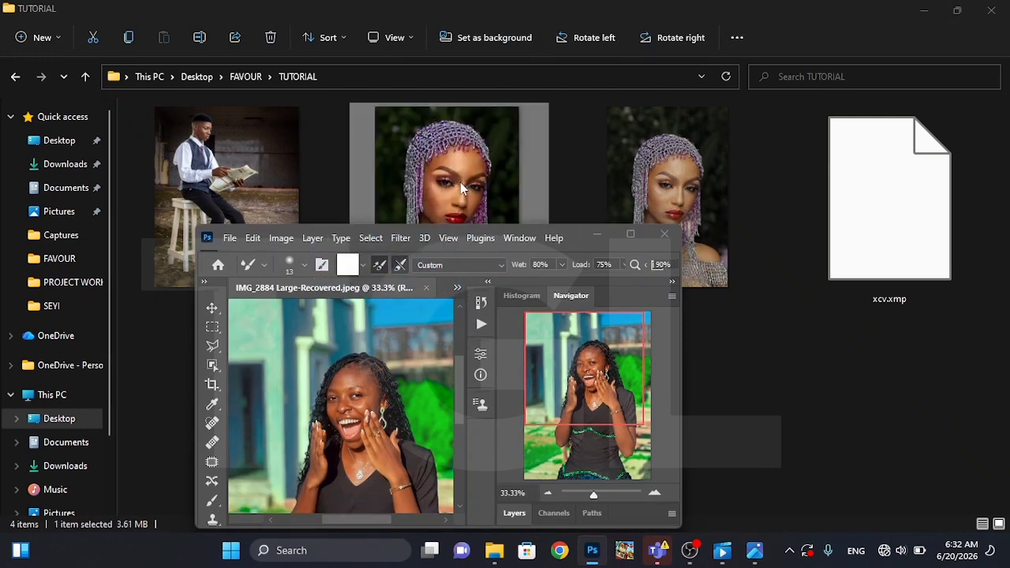
pyautogui.doubleClick(494, 183)
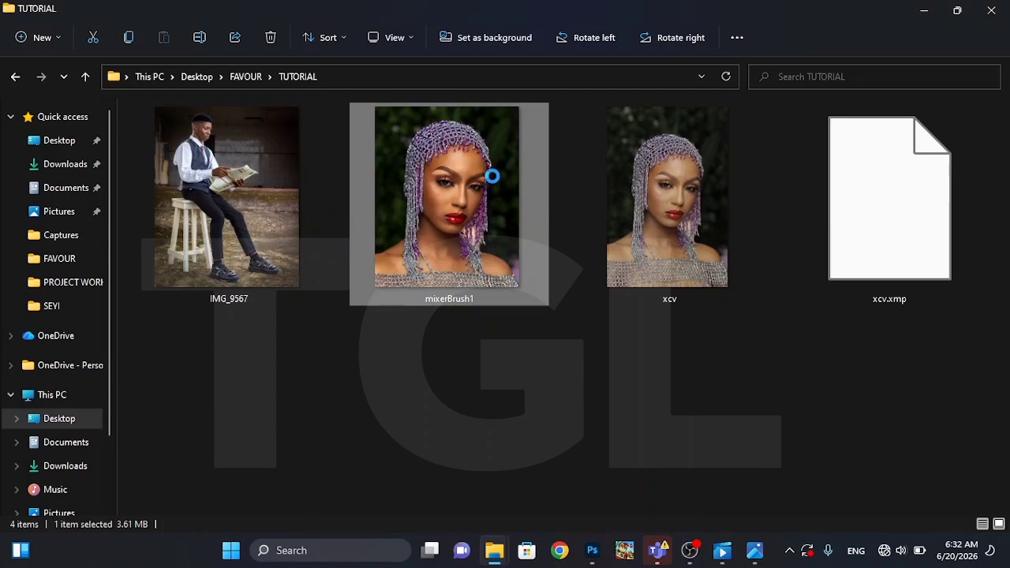
pyautogui.rightClick(494, 182)
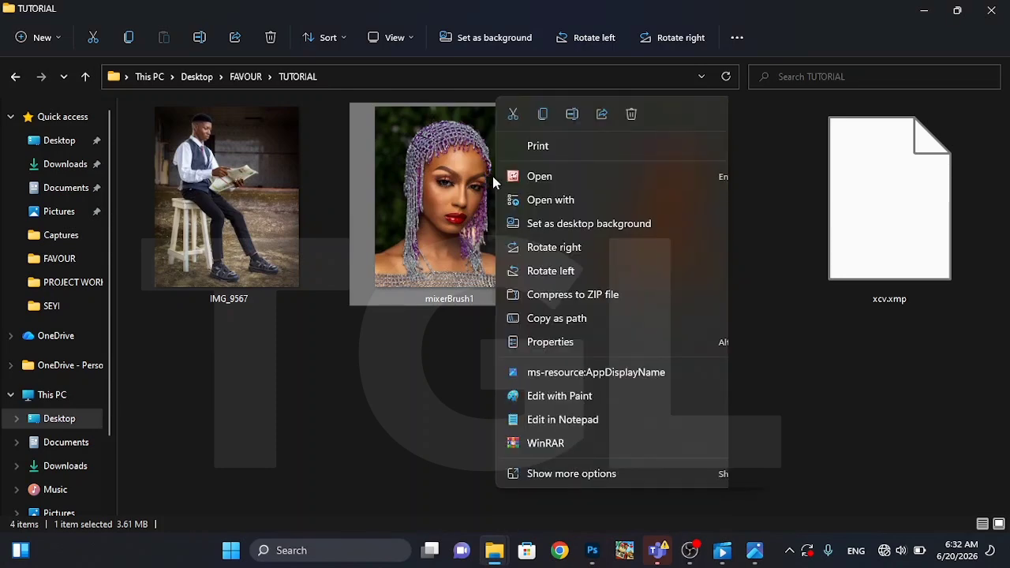
pyautogui.moveTo(555, 203)
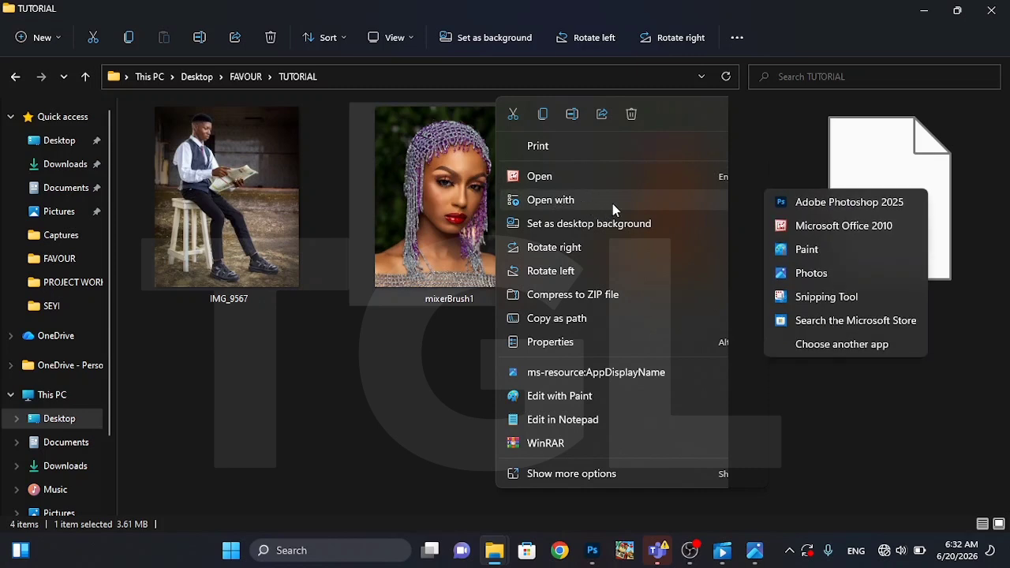
pyautogui.click(419, 400)
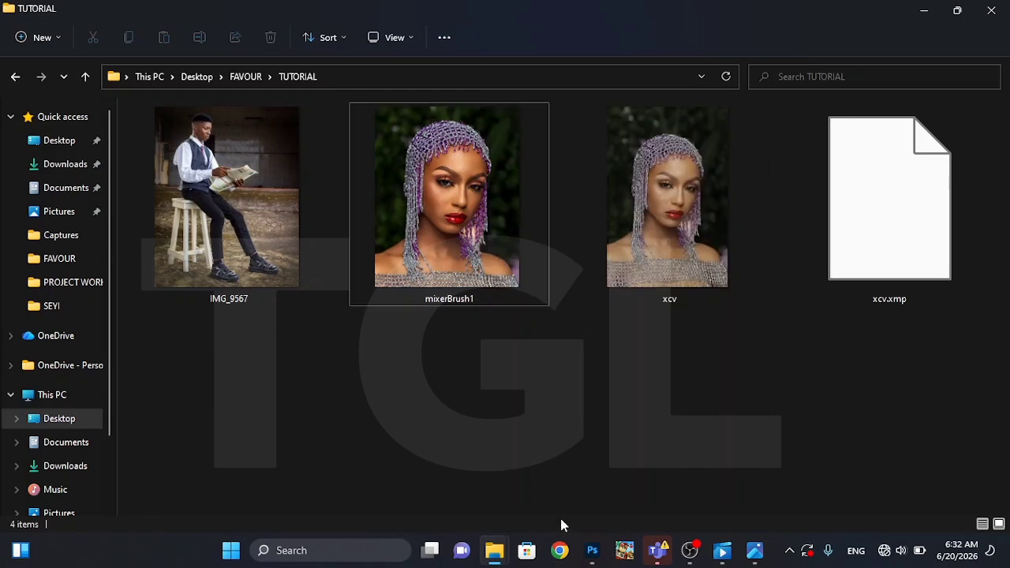
pyautogui.moveTo(592, 550)
pyautogui.click(592, 482)
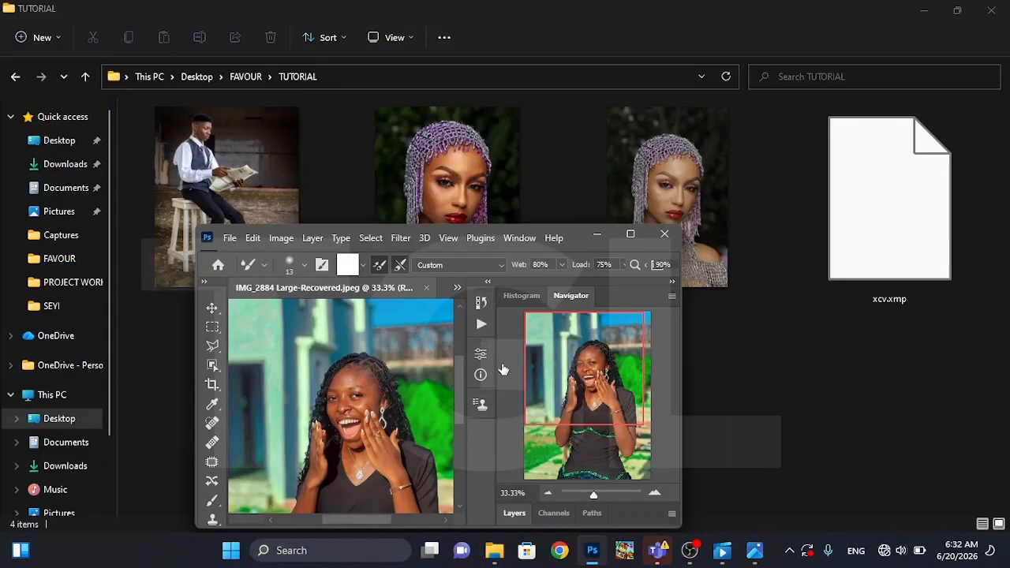
pyautogui.click(630, 235)
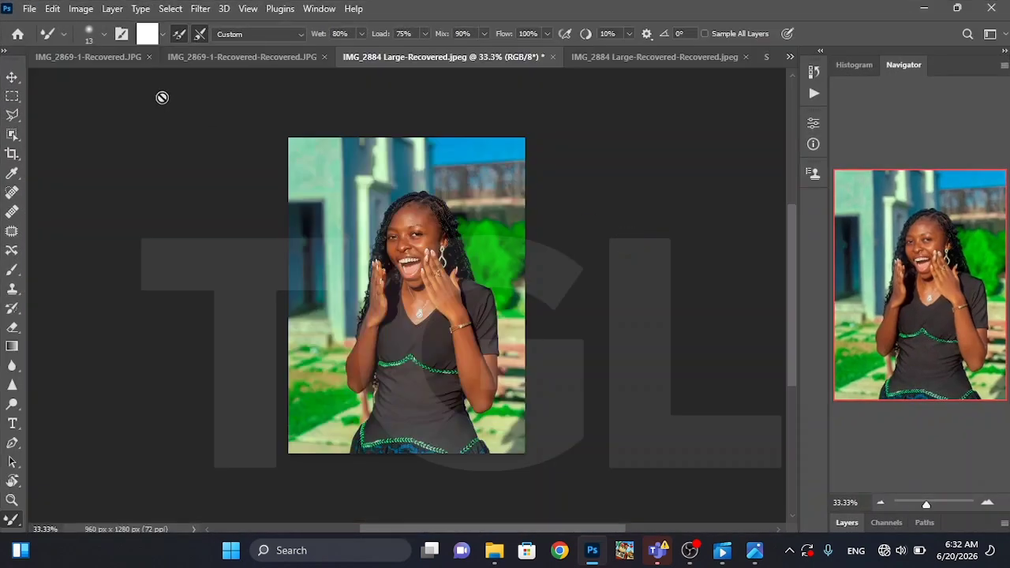
# Open the raw photo xcv from the TUTORIAL folder in Camera Raw and cancel out of it
pyautogui.click(28, 9)
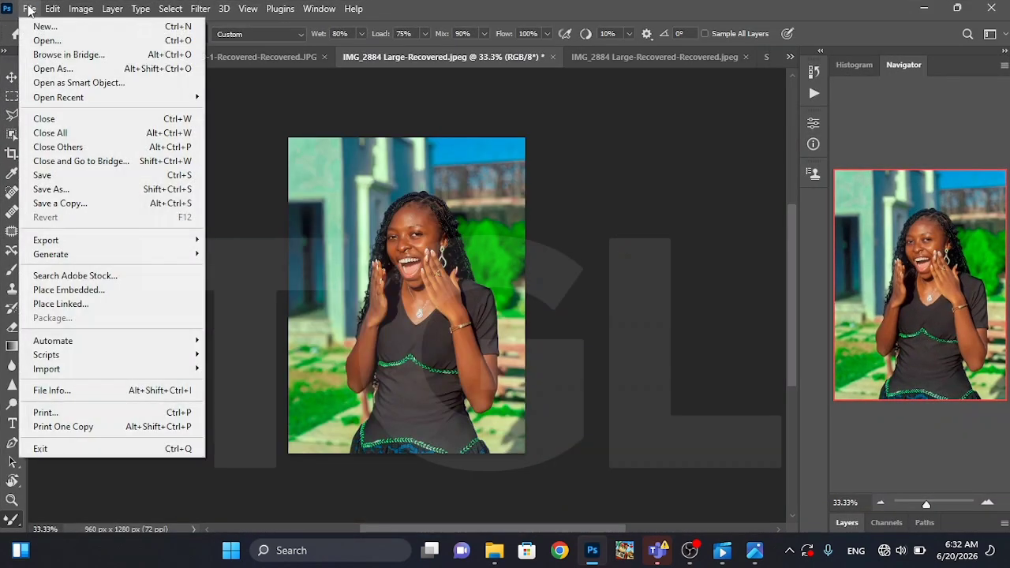
pyautogui.click(46, 40)
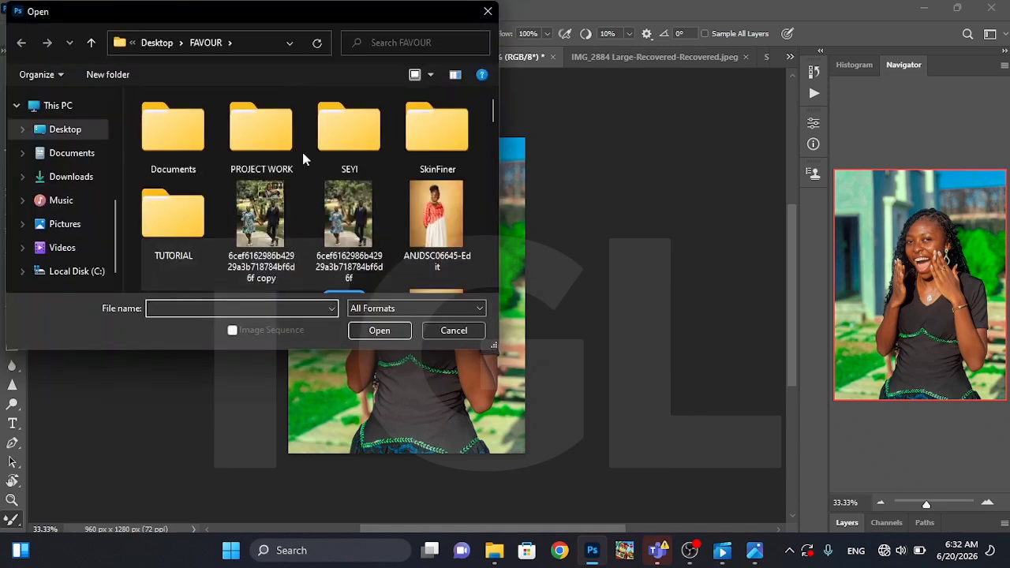
pyautogui.doubleClick(187, 223)
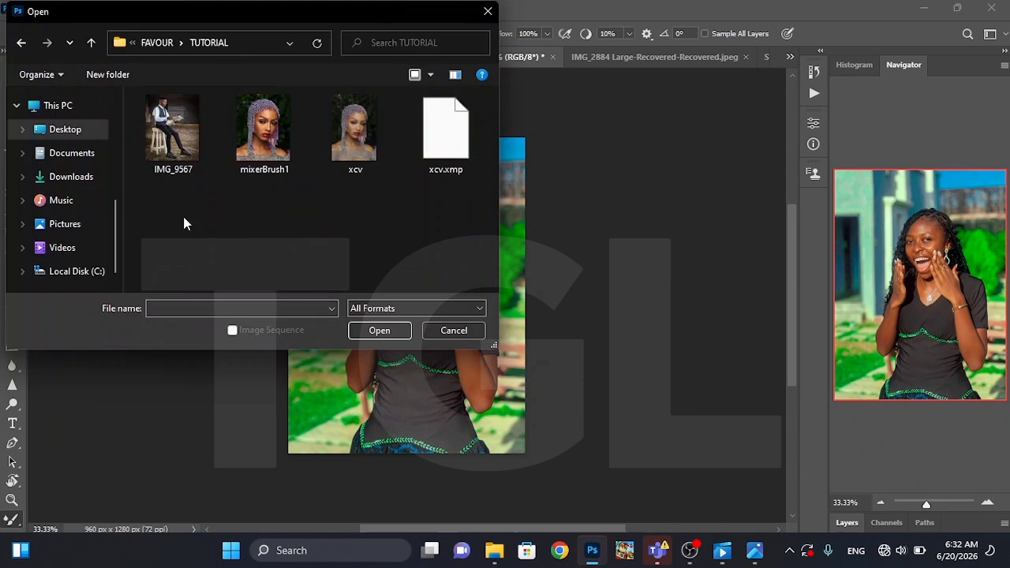
pyautogui.click(352, 131)
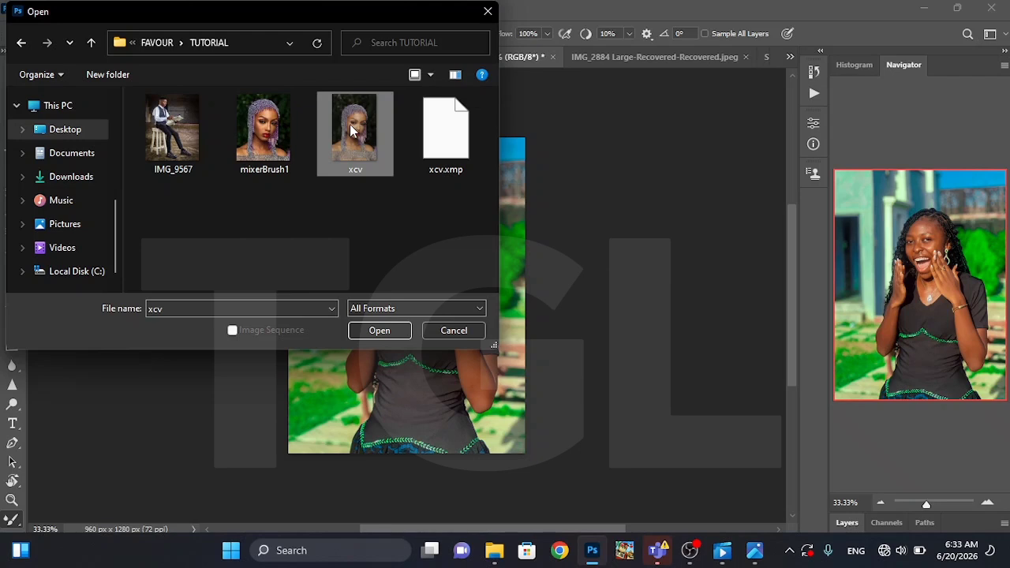
pyautogui.click(379, 331)
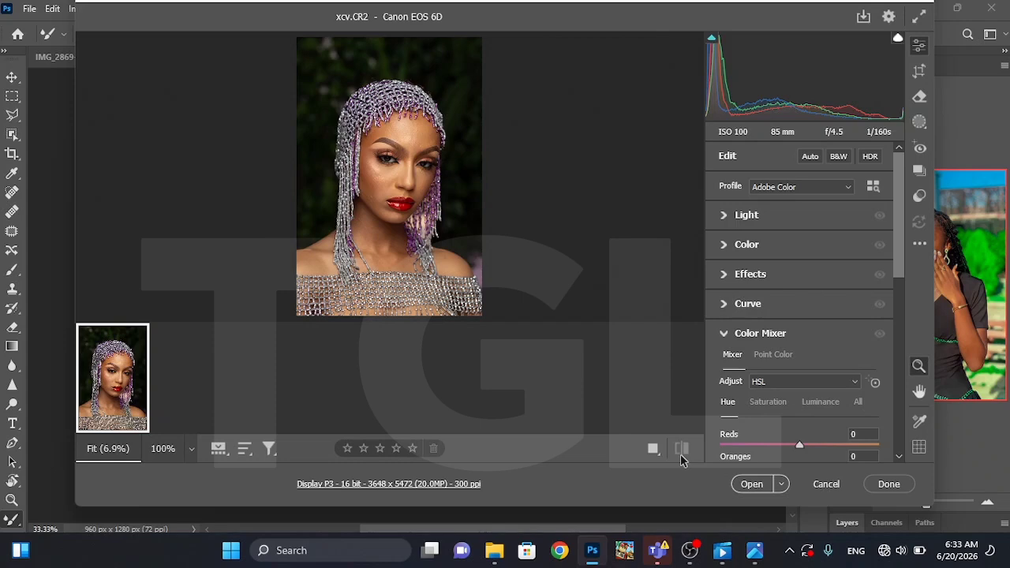
pyautogui.click(825, 485)
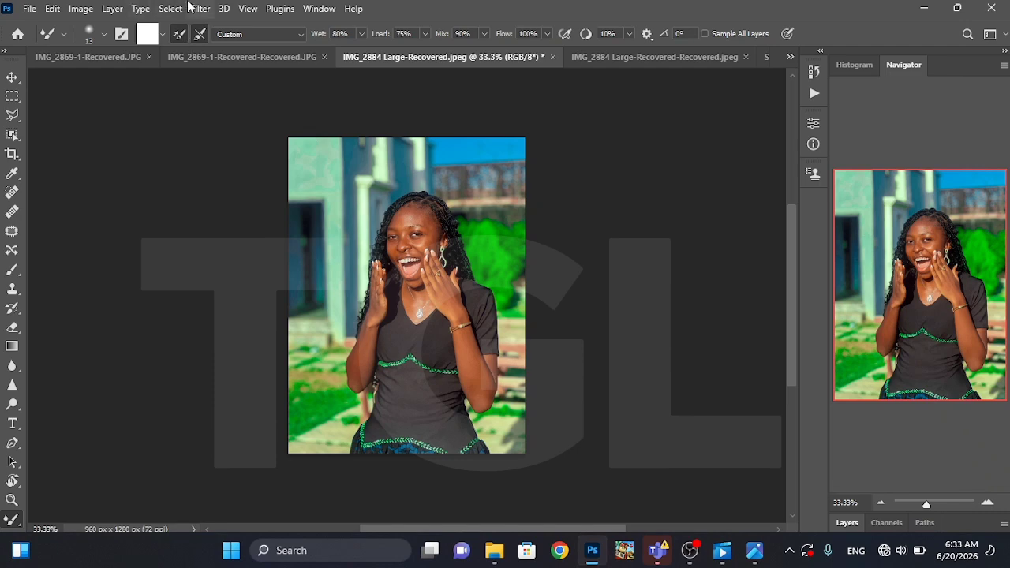
# Reset the current workspace to its default panel arrangement
pyautogui.click(200, 9)
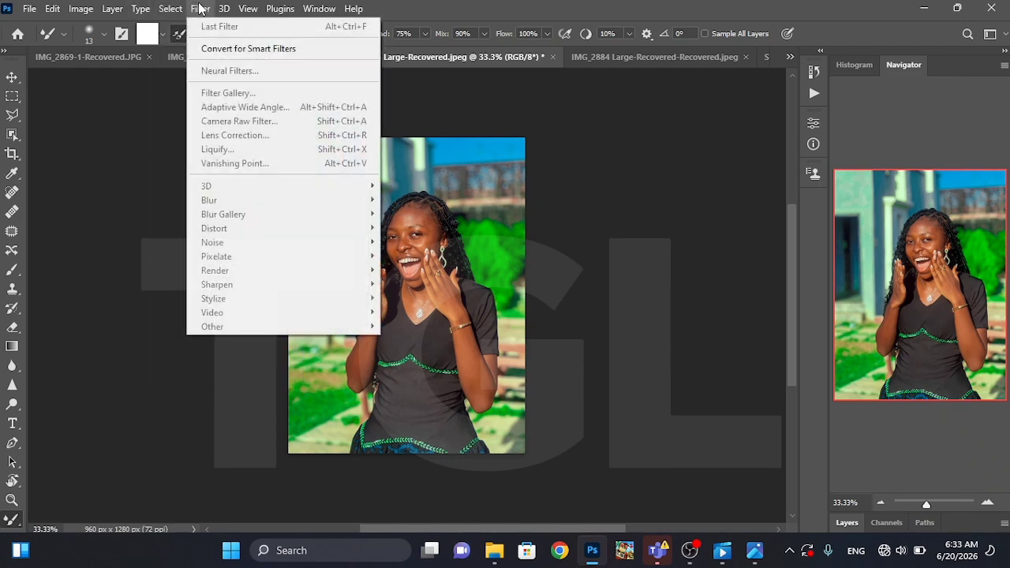
pyautogui.moveTo(224, 8)
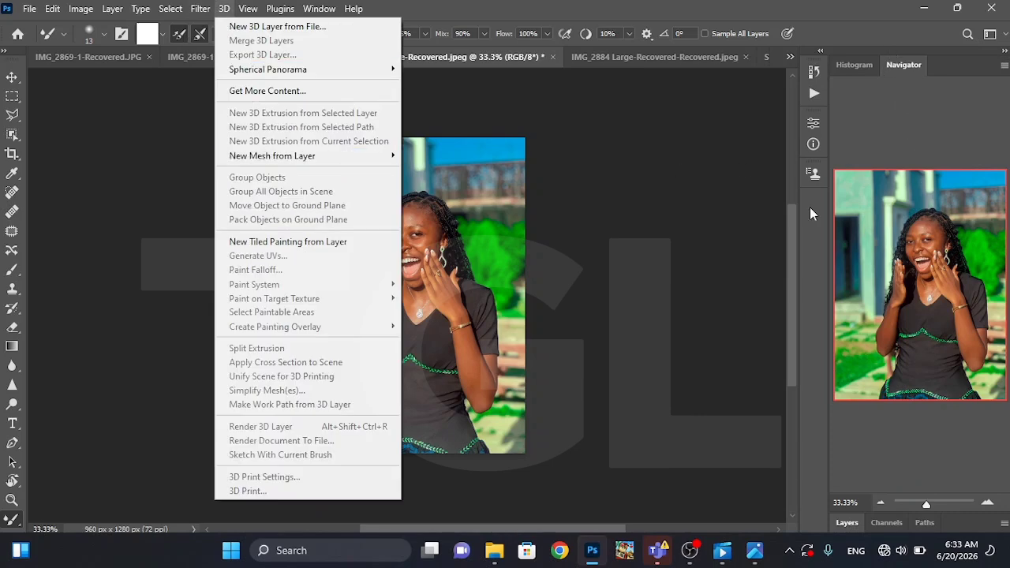
pyautogui.click(321, 11)
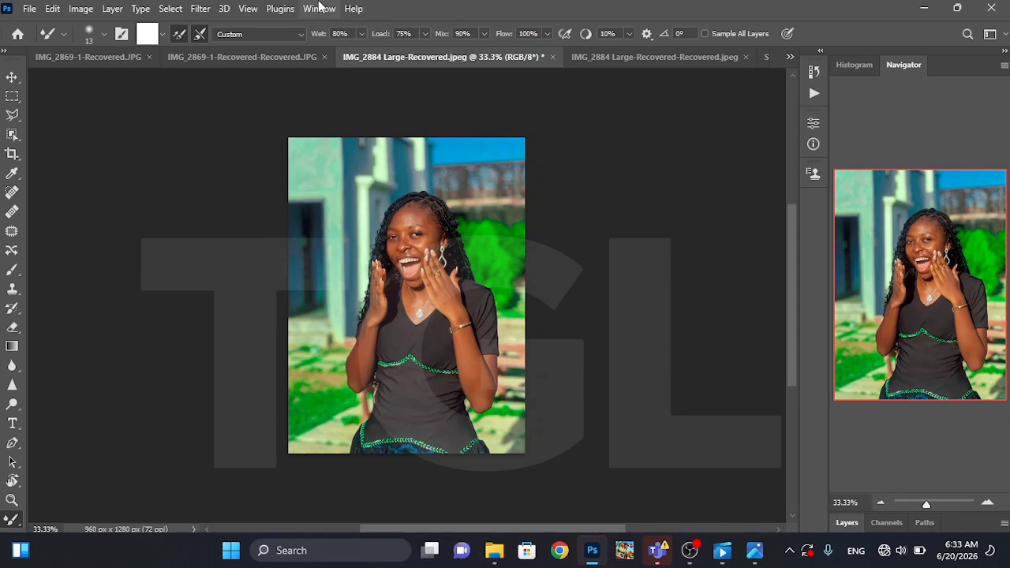
pyautogui.click(319, 9)
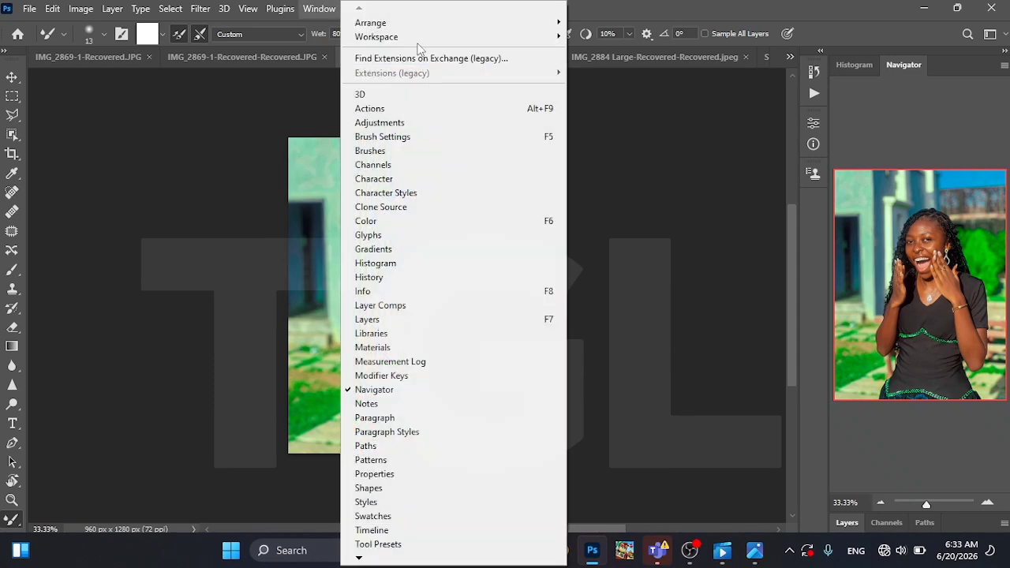
pyautogui.moveTo(417, 37)
pyautogui.click(592, 129)
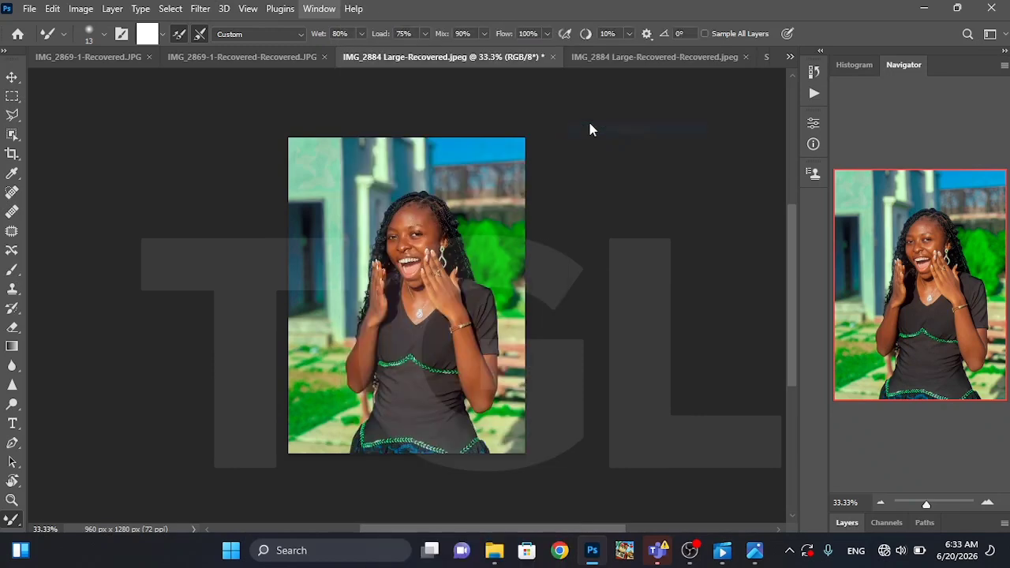
# Open the Camera Raw Filter on Layer 1, cancel it without applying, and duplicate Layer 1
pyautogui.click(908, 436)
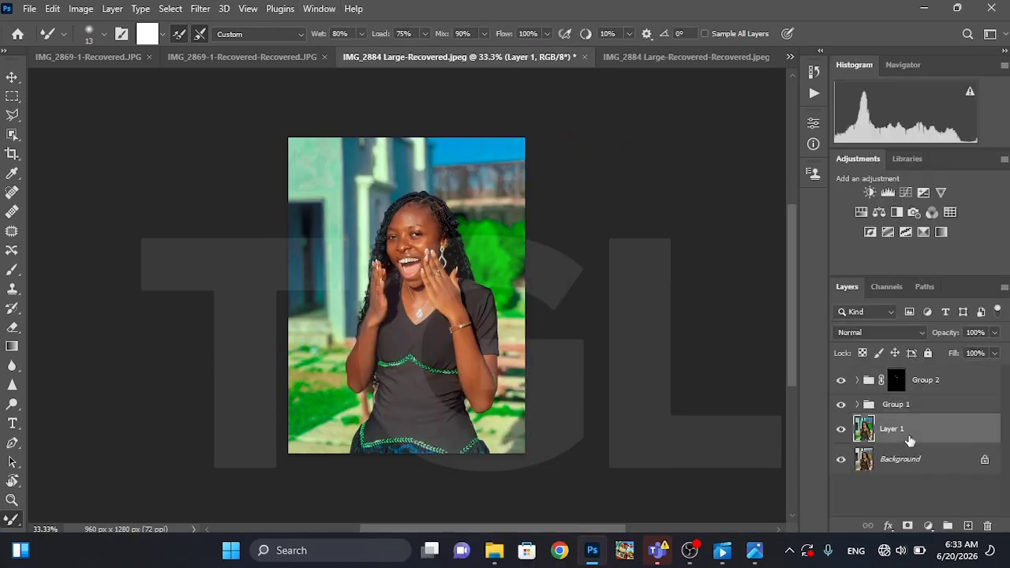
pyautogui.click(199, 9)
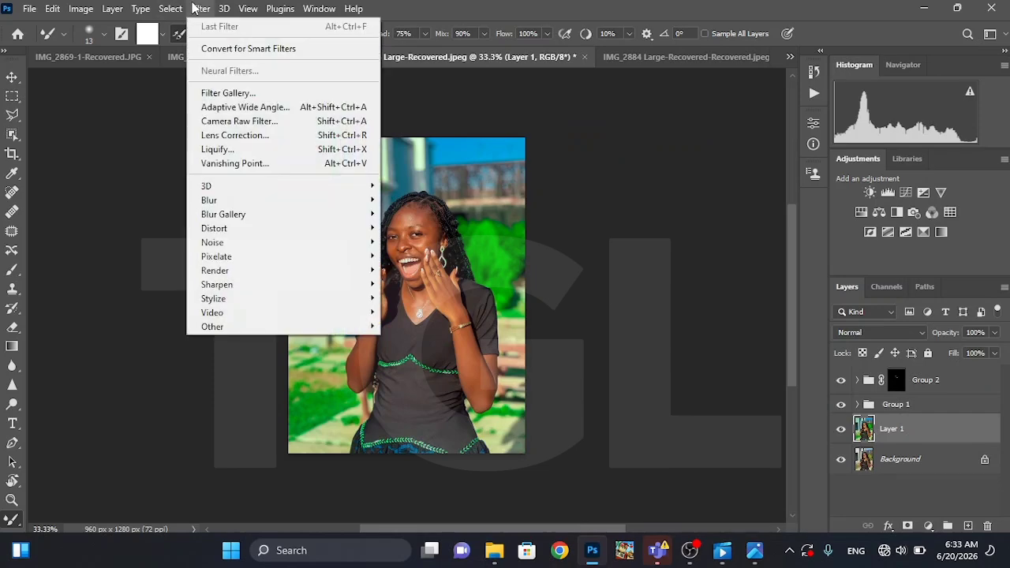
pyautogui.click(248, 121)
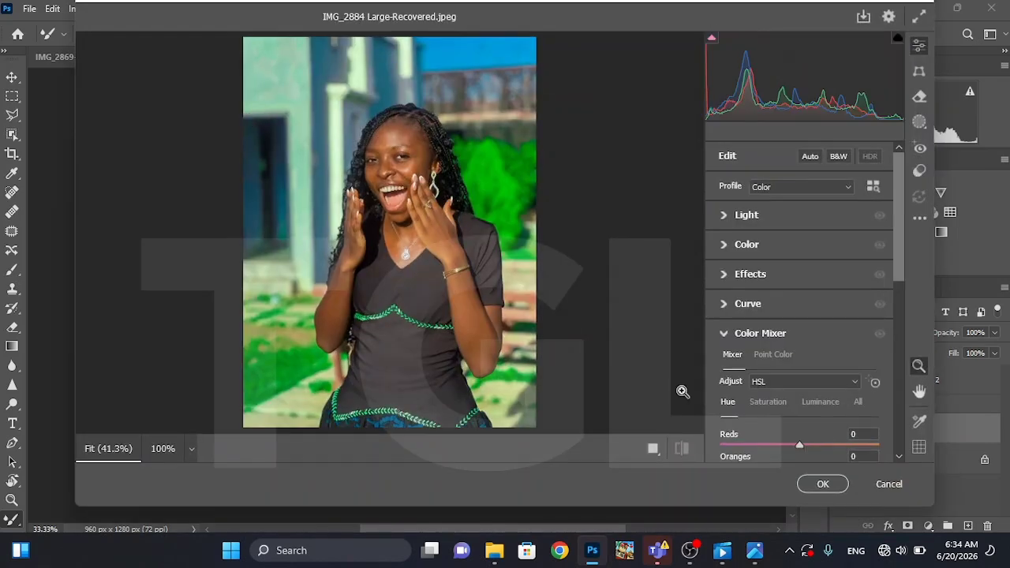
pyautogui.click(889, 483)
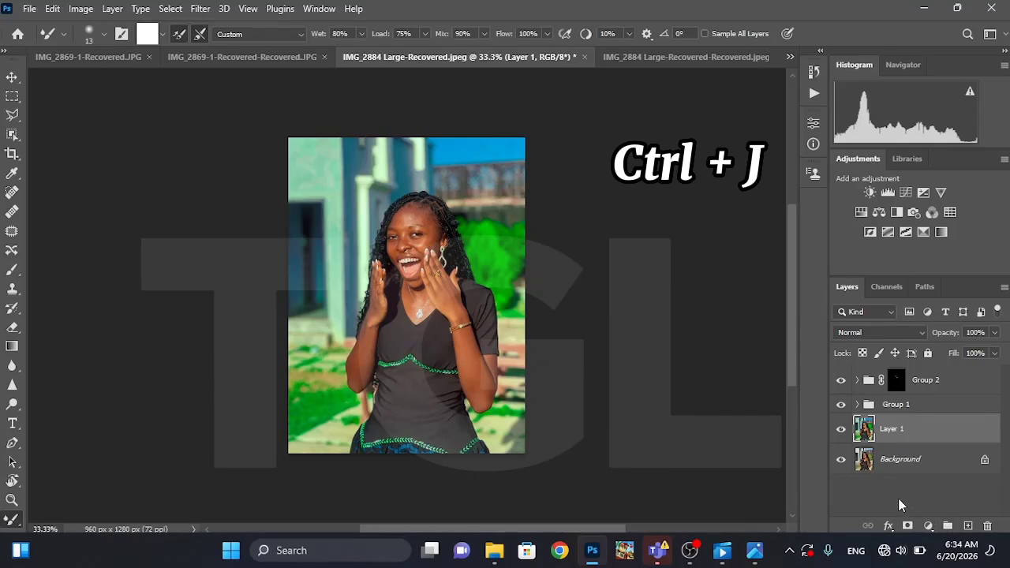
pyautogui.hotkey('ctrl', 'j')
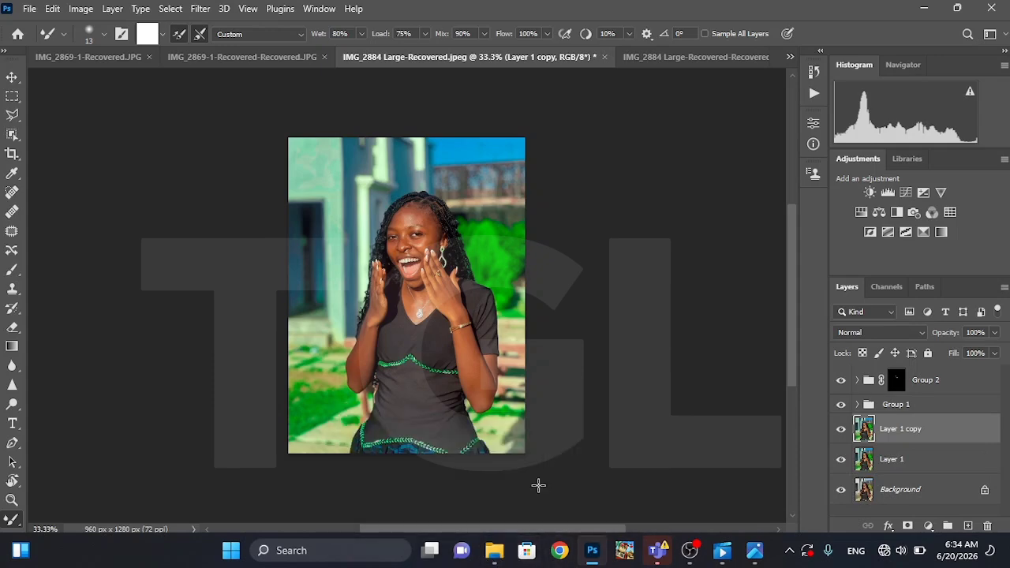
# Open the raw photo xcv from the TUTORIAL folder for editing in Camera Raw
pyautogui.click(29, 8)
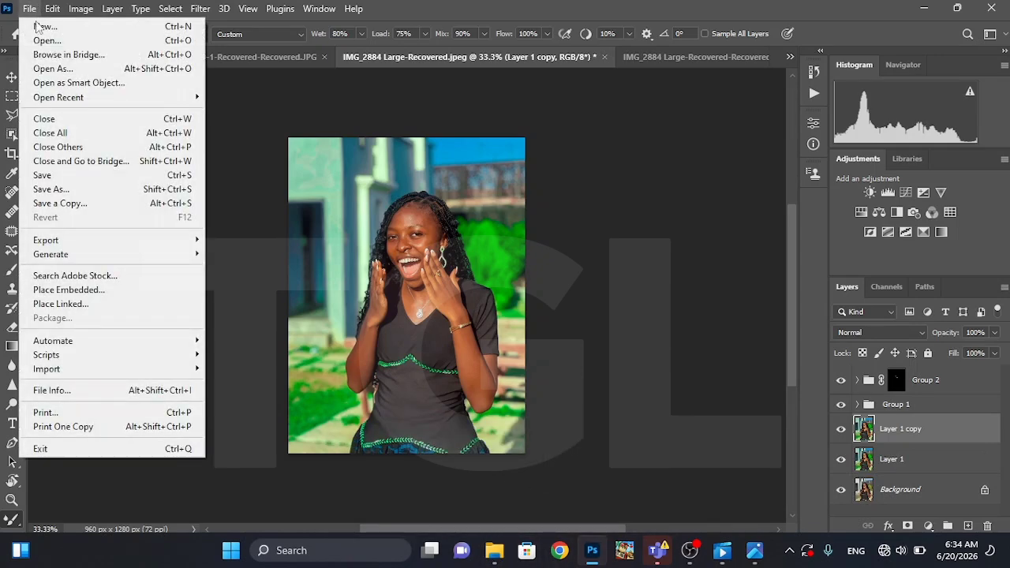
pyautogui.click(46, 41)
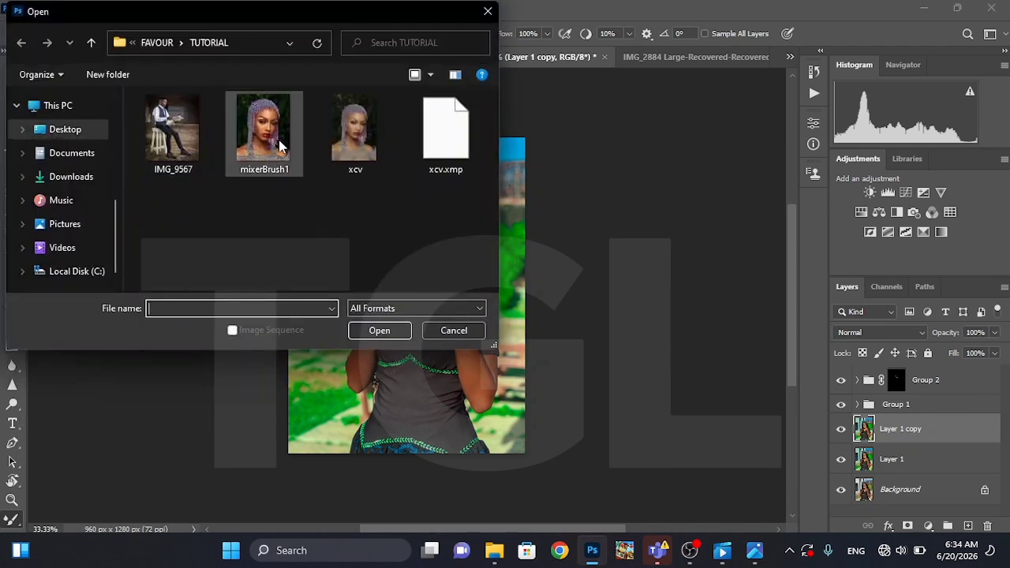
pyautogui.click(344, 143)
pyautogui.click(379, 330)
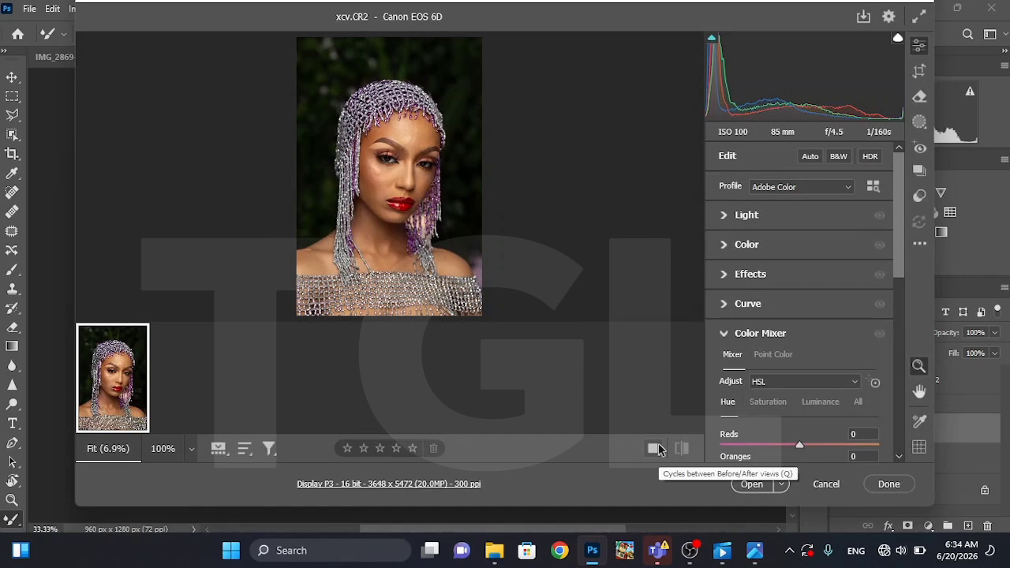
# Show the Before and After views side by side and expand the Light adjustments
pyautogui.click(655, 448)
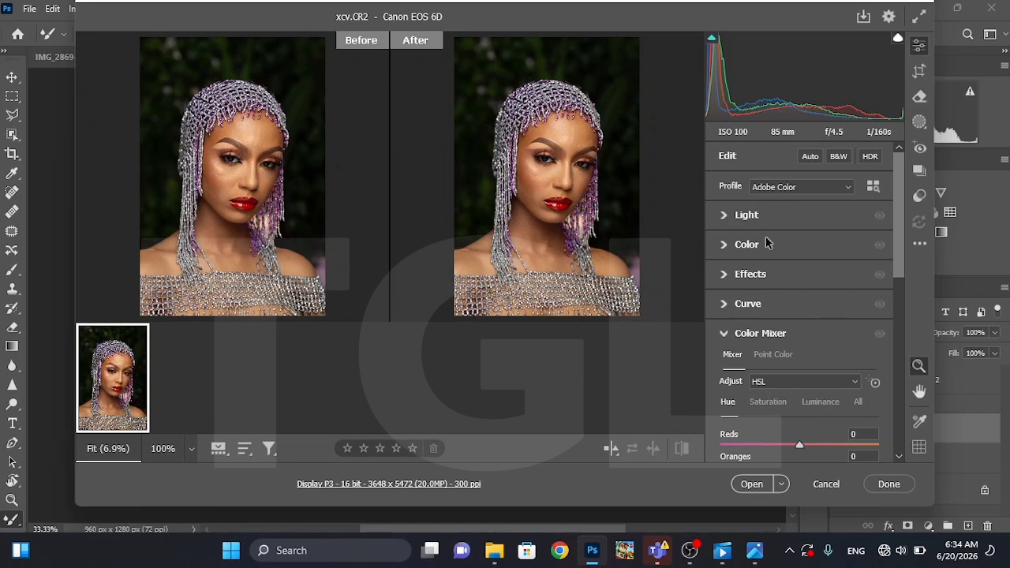
pyautogui.click(724, 216)
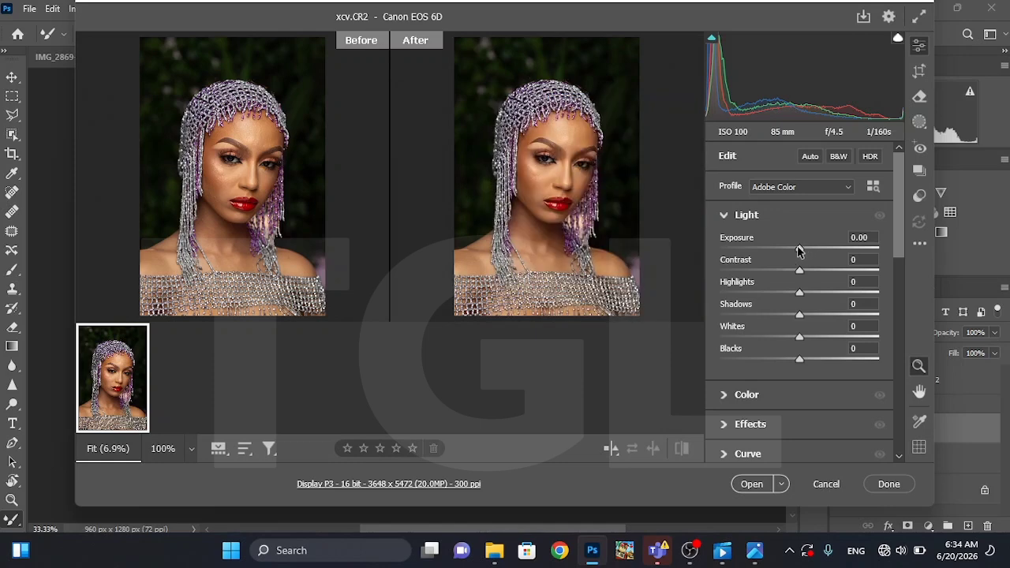
# Set the Light adjustments of the portrait to Exposure +0.20 and Contrast +21
pyautogui.moveTo(798, 249)
pyautogui.mouseDown()
pyautogui.moveTo(774, 249)
pyautogui.moveTo(816, 248)
pyautogui.moveTo(801, 250)
pyautogui.mouseUp()
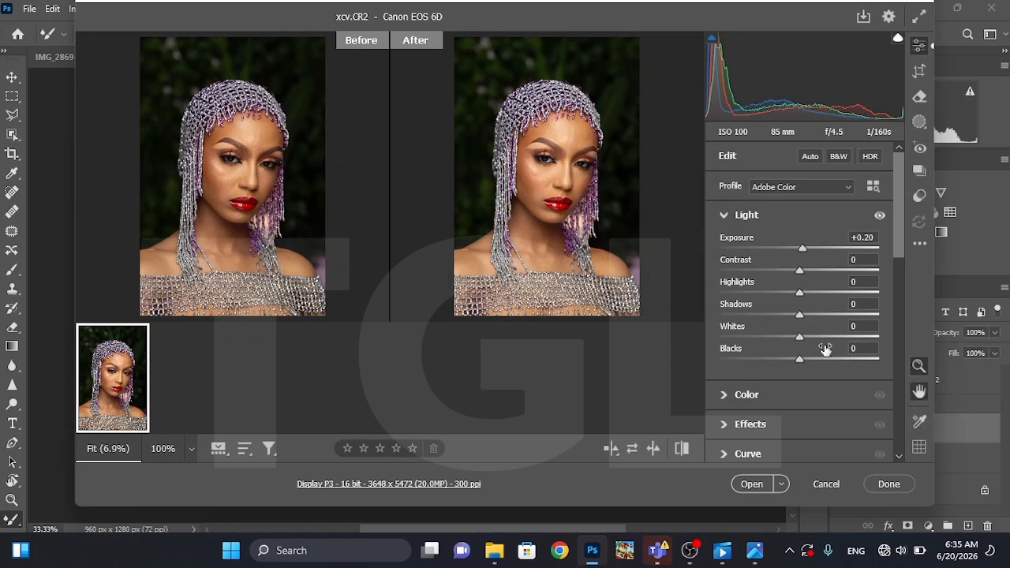
pyautogui.rightClick(533, 158)
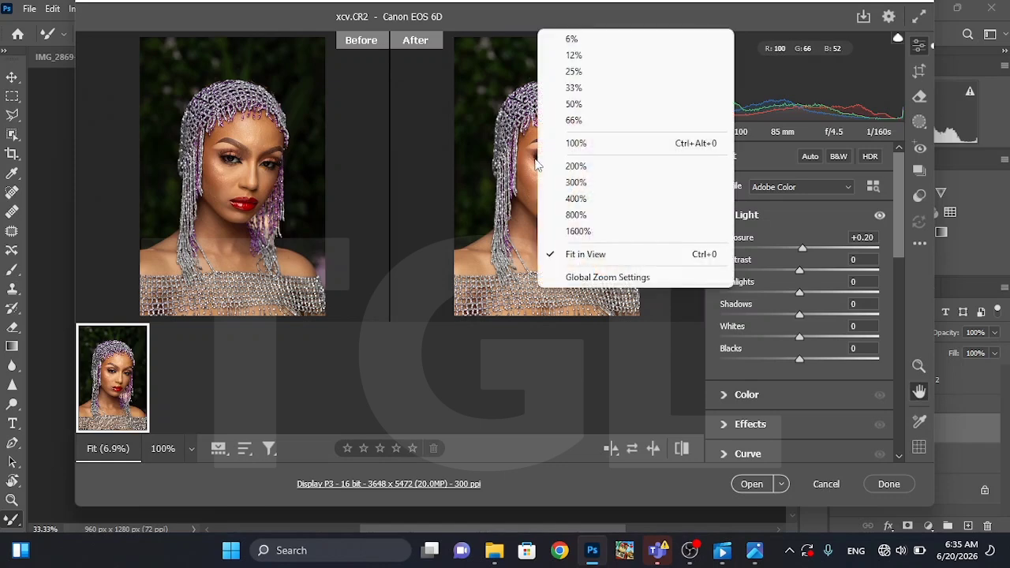
pyautogui.click(550, 72)
pyautogui.moveTo(636, 126); pyautogui.dragTo(613, 232)
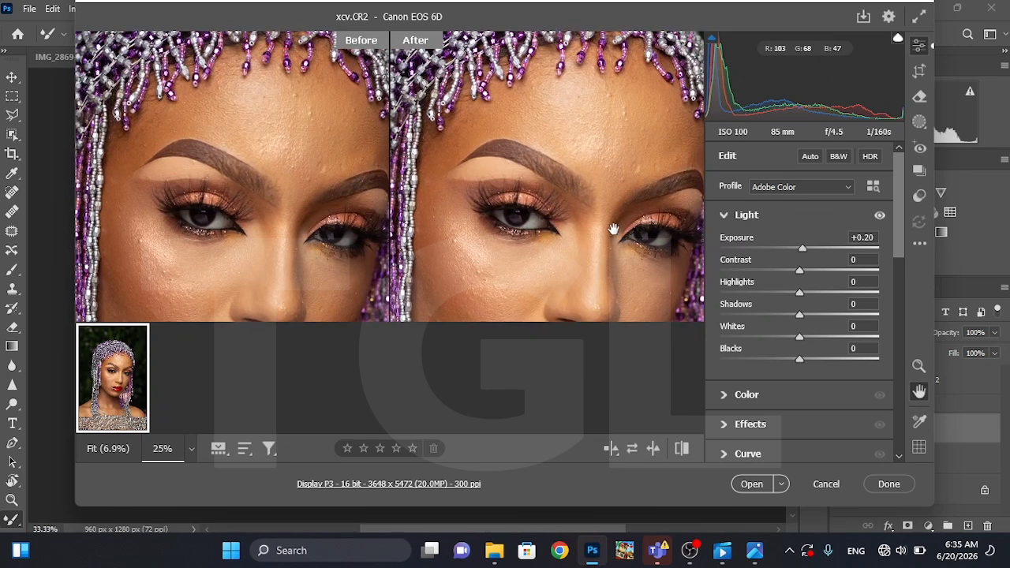
pyautogui.rightClick(602, 133)
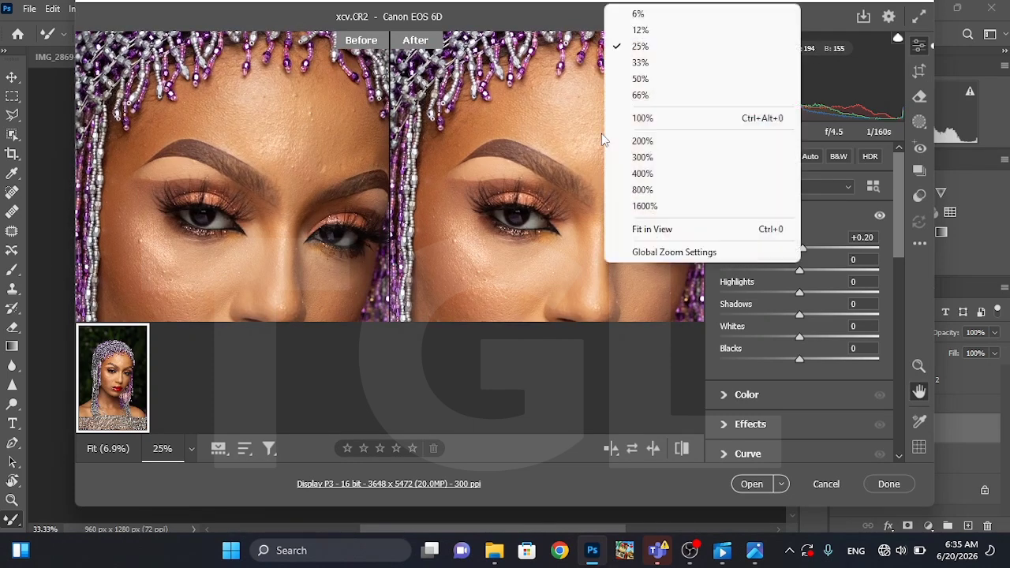
pyautogui.click(623, 33)
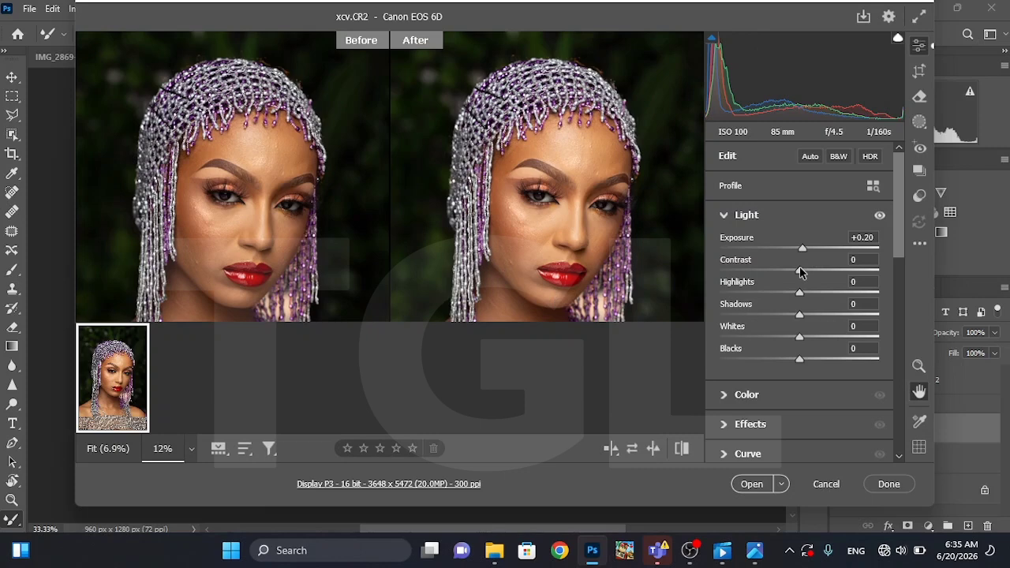
pyautogui.moveTo(801, 272); pyautogui.dragTo(756, 273)
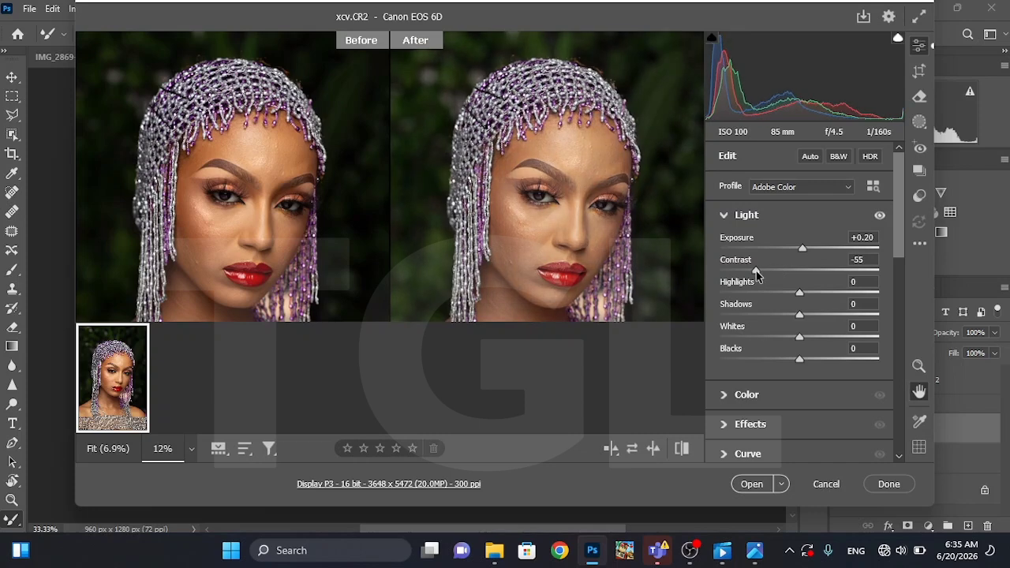
pyautogui.moveTo(757, 274); pyautogui.dragTo(817, 274)
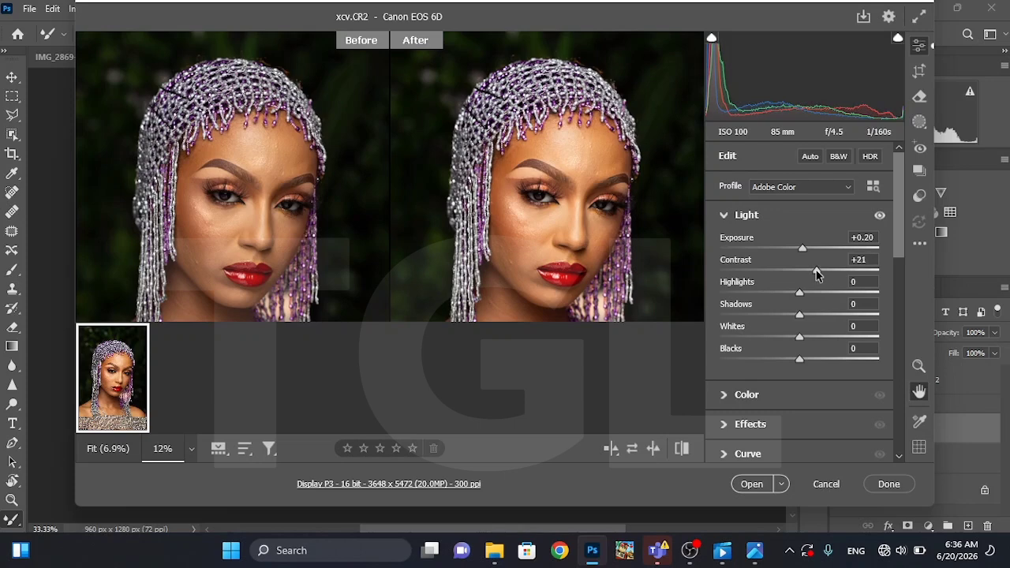
# Set the portrait's Highlights to +45 in the Light adjustments
pyautogui.rightClick(594, 215)
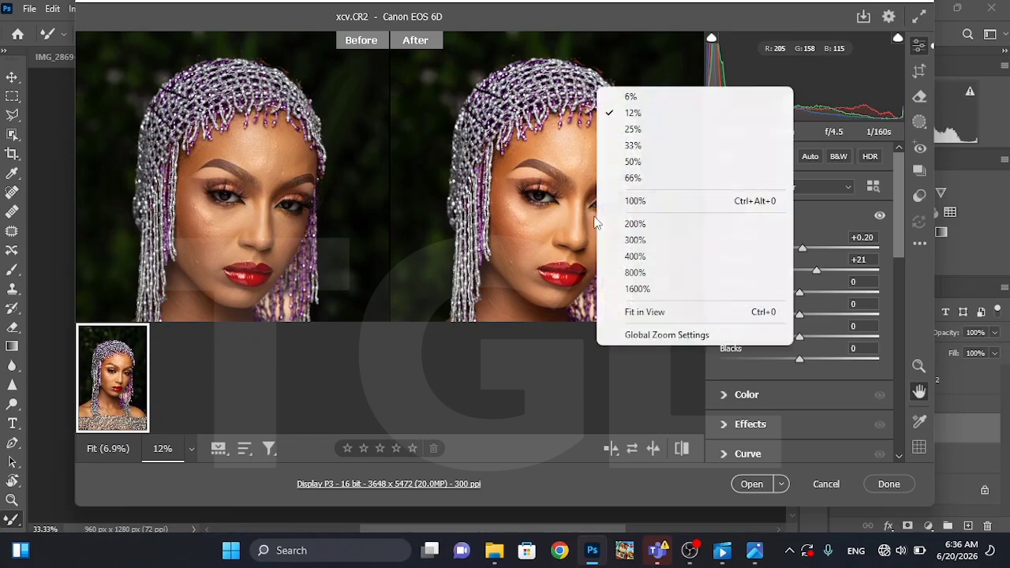
pyautogui.click(636, 98)
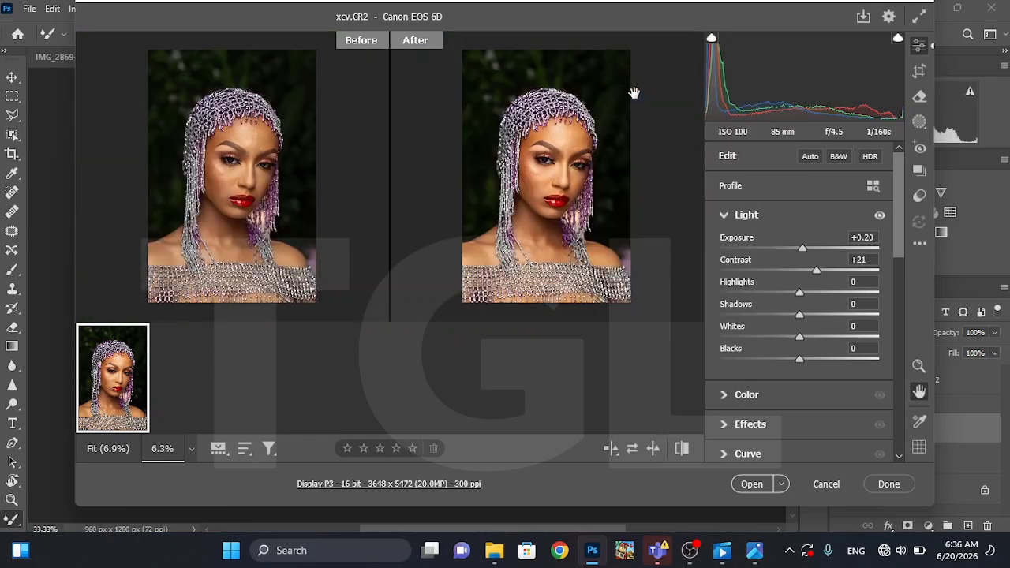
pyautogui.scroll(3, 564, 162)
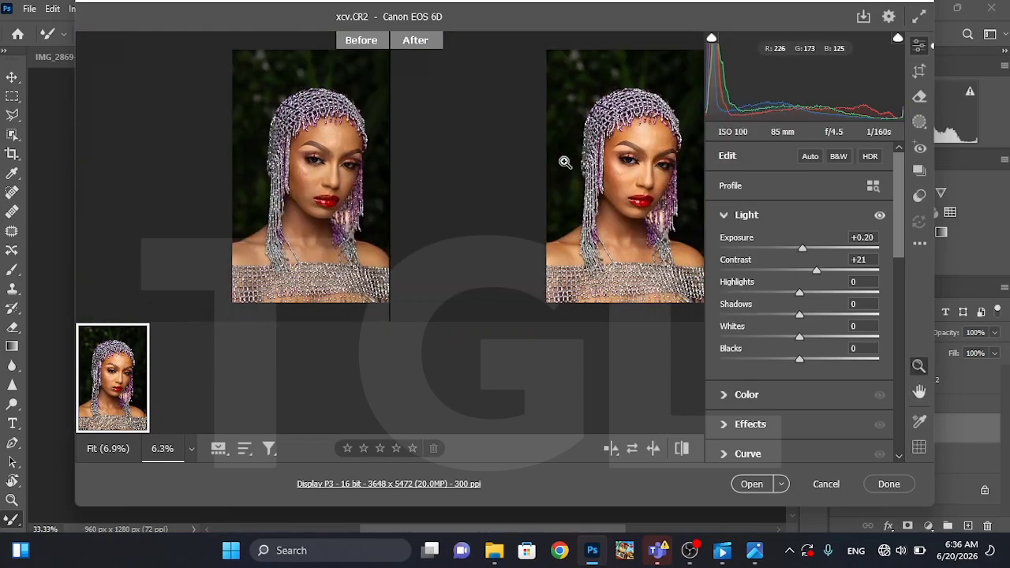
pyautogui.moveTo(629, 173); pyautogui.dragTo(572, 175)
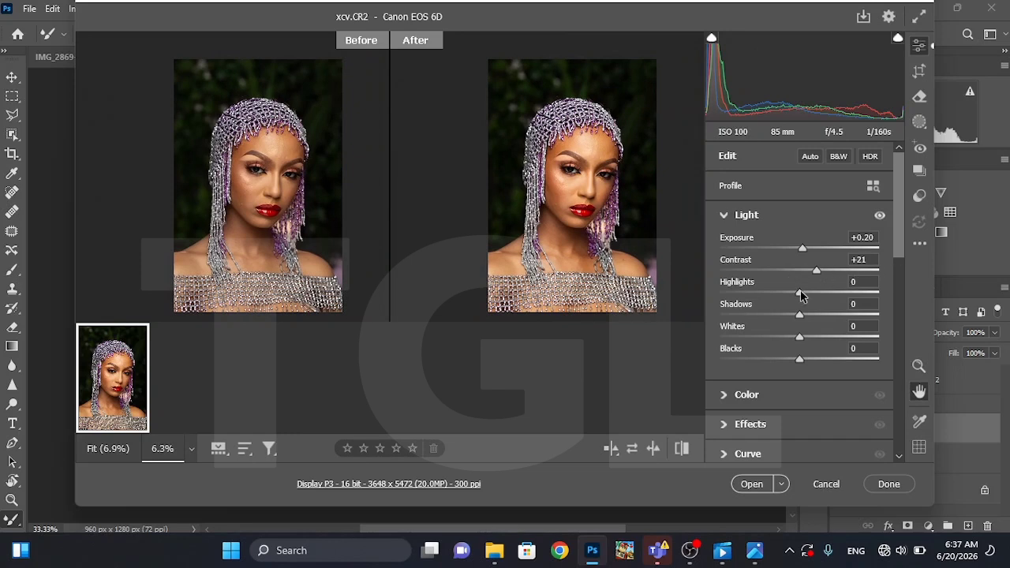
pyautogui.moveTo(800, 293); pyautogui.dragTo(840, 294)
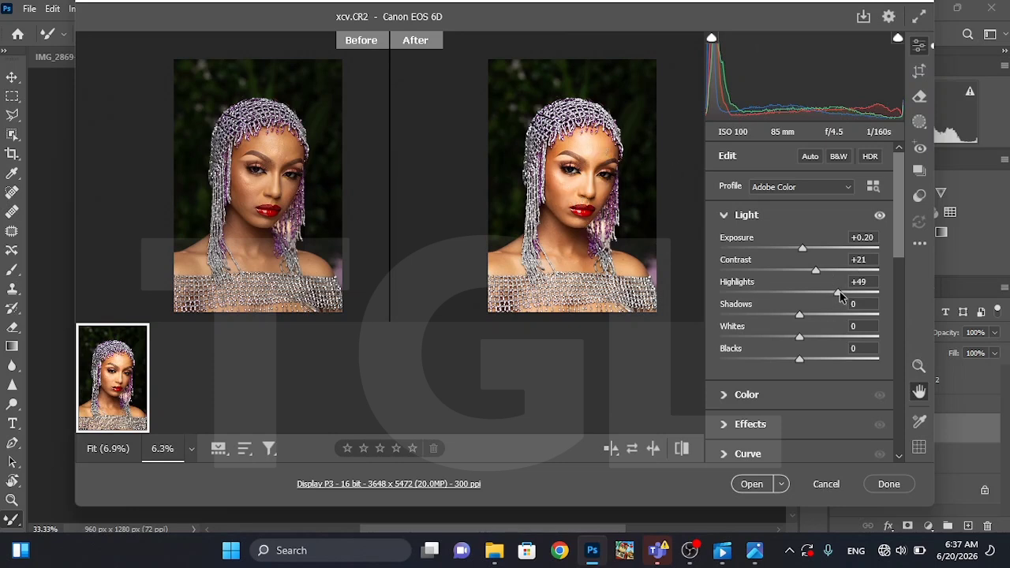
pyautogui.moveTo(841, 293)
pyautogui.mouseDown()
pyautogui.moveTo(903, 299)
pyautogui.moveTo(779, 297)
pyautogui.moveTo(835, 294)
pyautogui.mouseUp()
pyautogui.moveTo(836, 290); pyautogui.dragTo(837, 291)
# Try Shadows values of -64, +86 and -79 to compare their effect on the portrait
pyautogui.rightClick(577, 182)
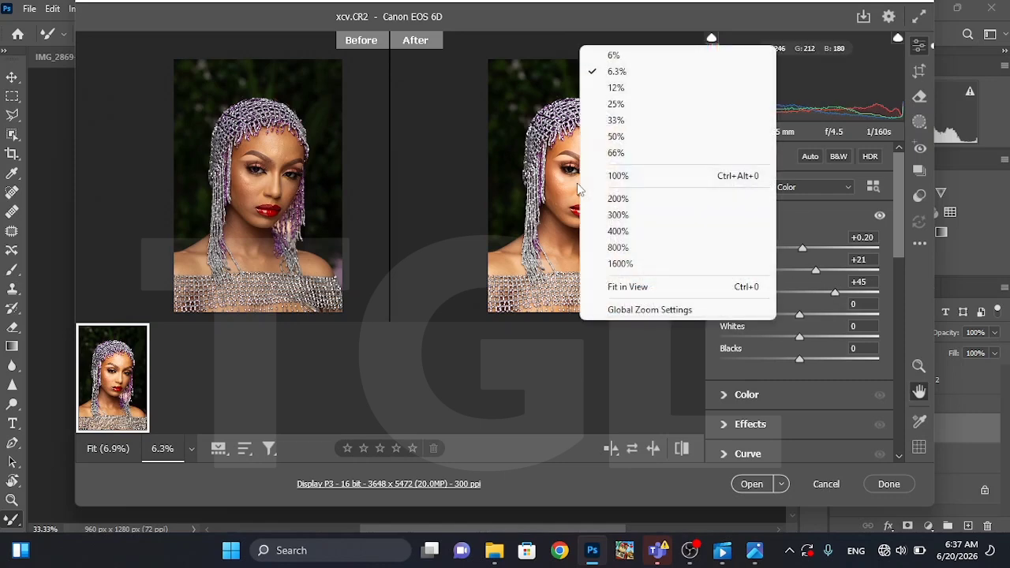
pyautogui.click(598, 88)
pyautogui.moveTo(567, 213); pyautogui.dragTo(559, 208)
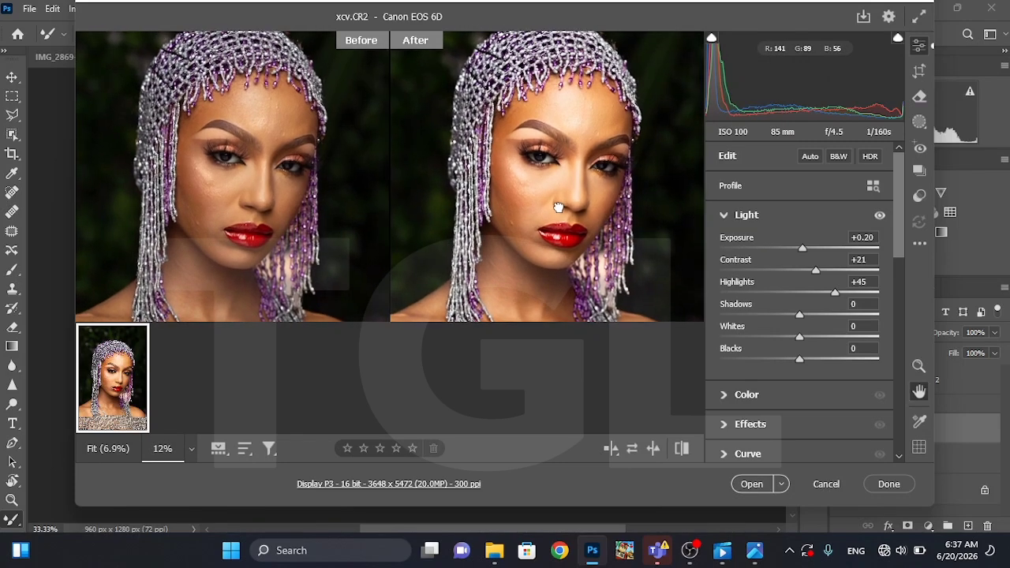
pyautogui.click(748, 315)
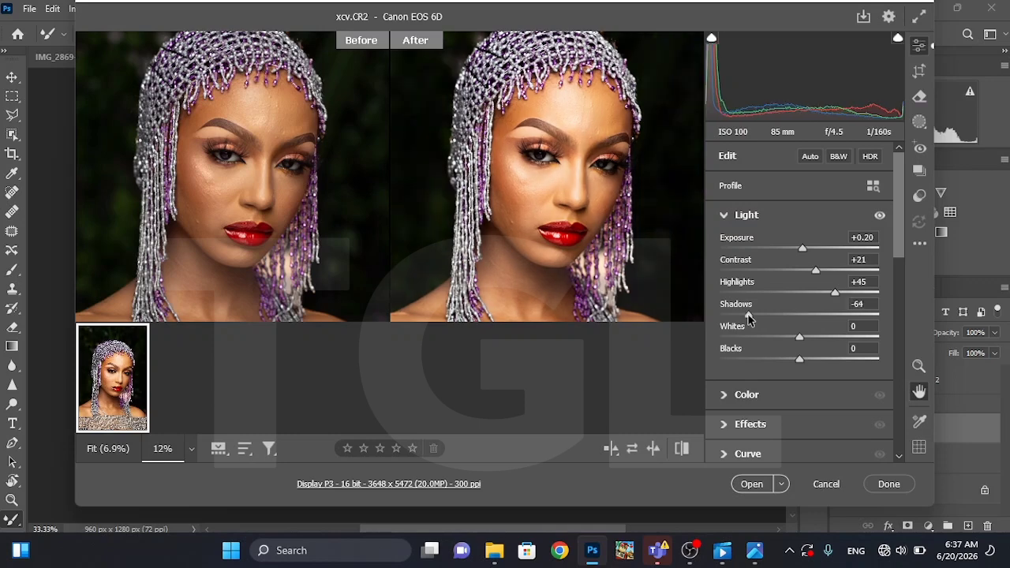
pyautogui.rightClick(578, 239)
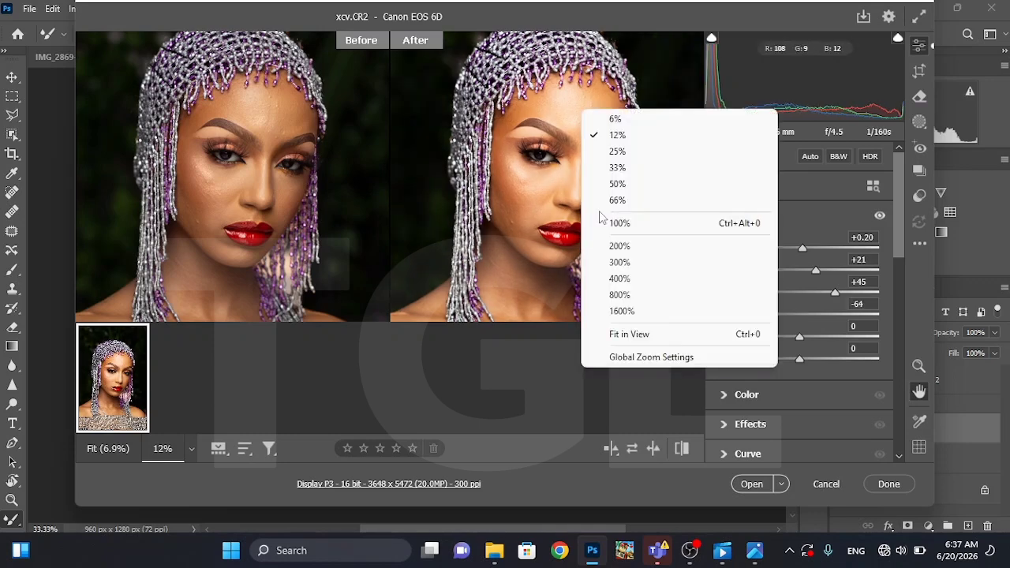
pyautogui.click(616, 119)
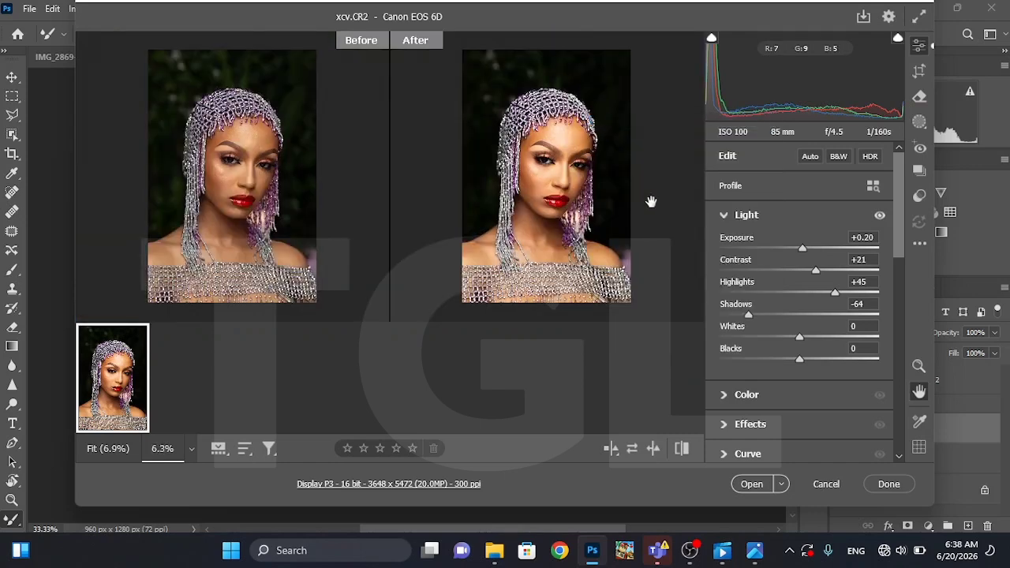
pyautogui.moveTo(810, 313); pyautogui.dragTo(868, 317)
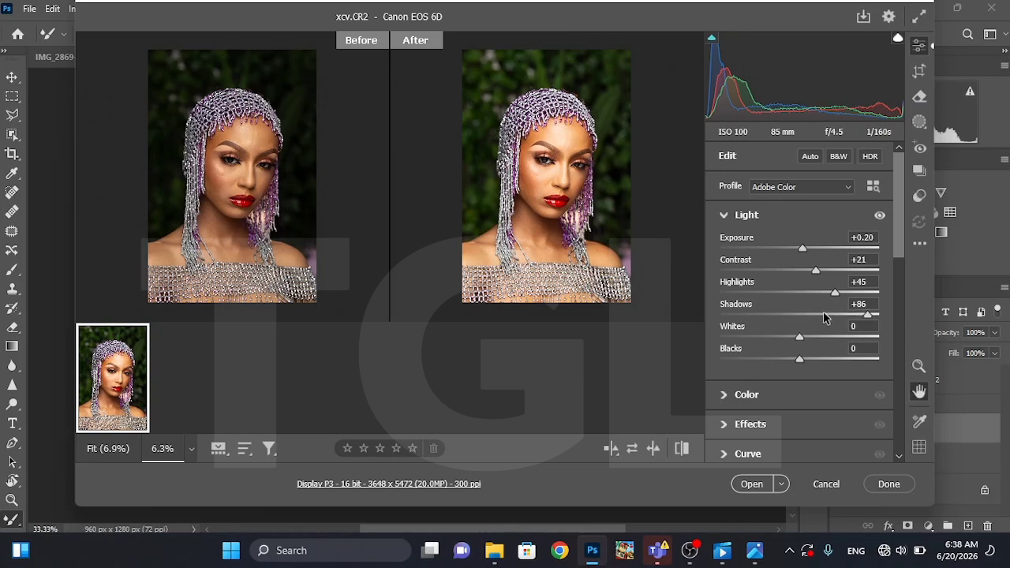
pyautogui.click(736, 315)
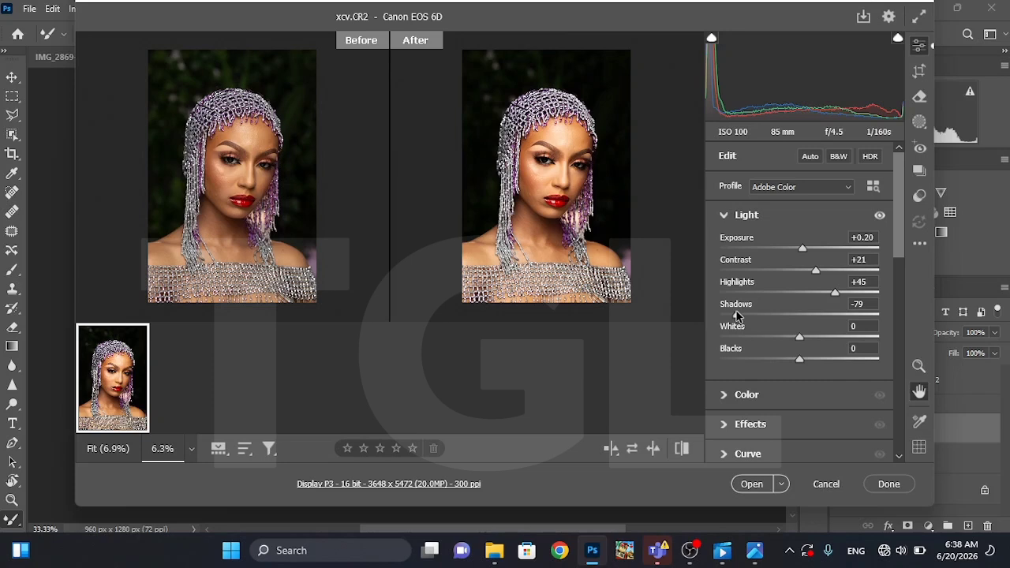
# Set the remaining Light adjustments to Shadows -3, Whites +7 and Blacks -5
pyautogui.moveTo(737, 314); pyautogui.dragTo(805, 318)
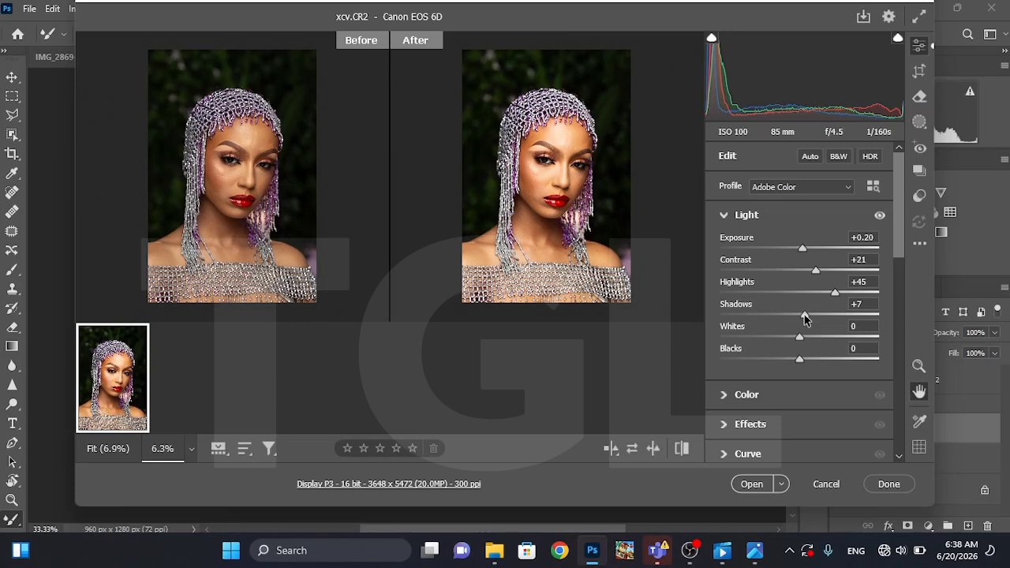
pyautogui.moveTo(804, 317)
pyautogui.mouseDown()
pyautogui.moveTo(822, 319)
pyautogui.moveTo(777, 316)
pyautogui.moveTo(799, 311)
pyautogui.mouseUp()
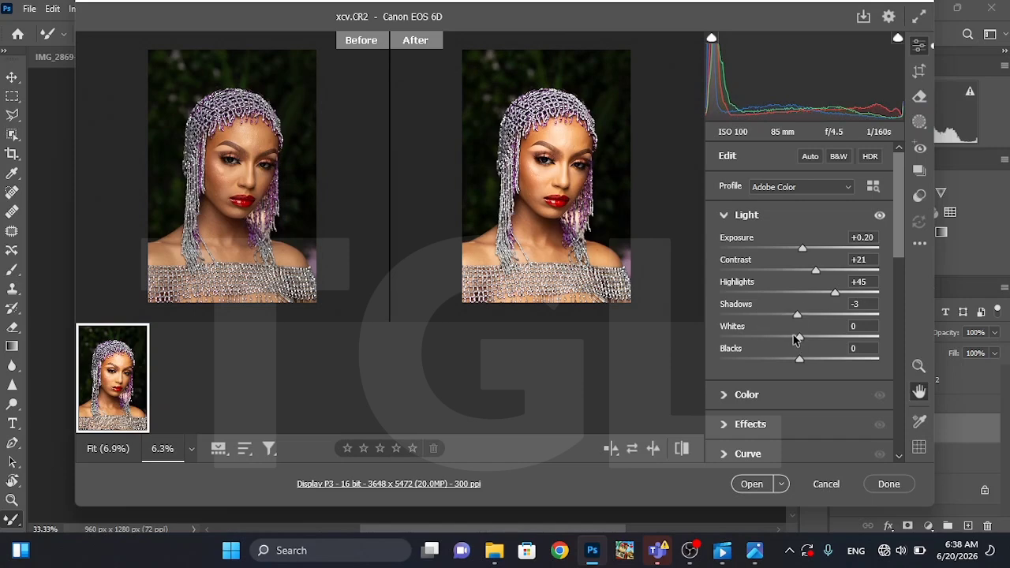
pyautogui.moveTo(801, 338)
pyautogui.mouseDown()
pyautogui.moveTo(860, 341)
pyautogui.moveTo(807, 338)
pyautogui.mouseUp()
pyautogui.moveTo(799, 361)
pyautogui.mouseDown()
pyautogui.moveTo(734, 360)
pyautogui.moveTo(825, 360)
pyautogui.moveTo(794, 360)
pyautogui.mouseUp()
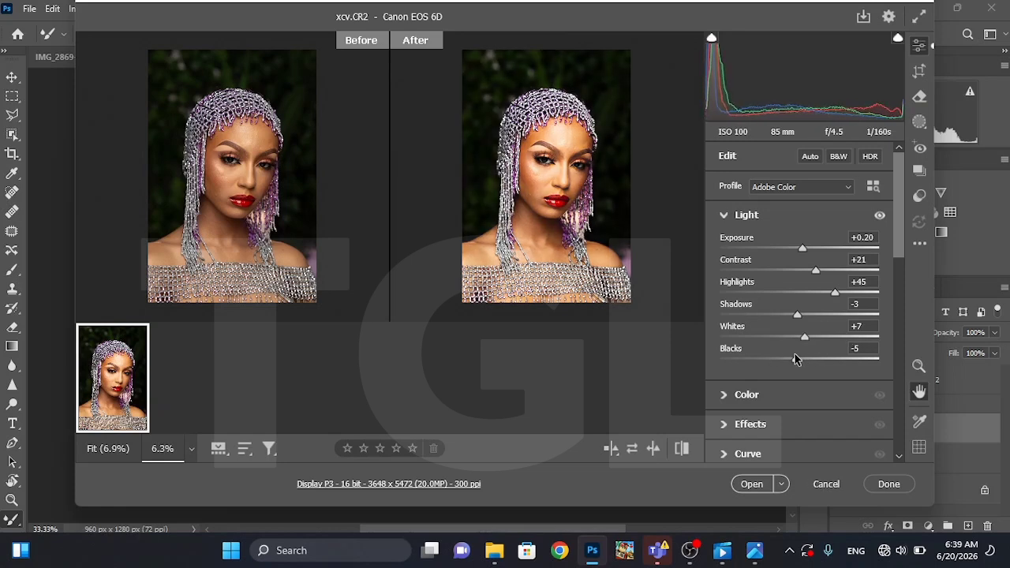
# Collapse the Light adjustments and look through the Hue, Saturation and Luminance controls of the Color Mixer
pyautogui.click(724, 214)
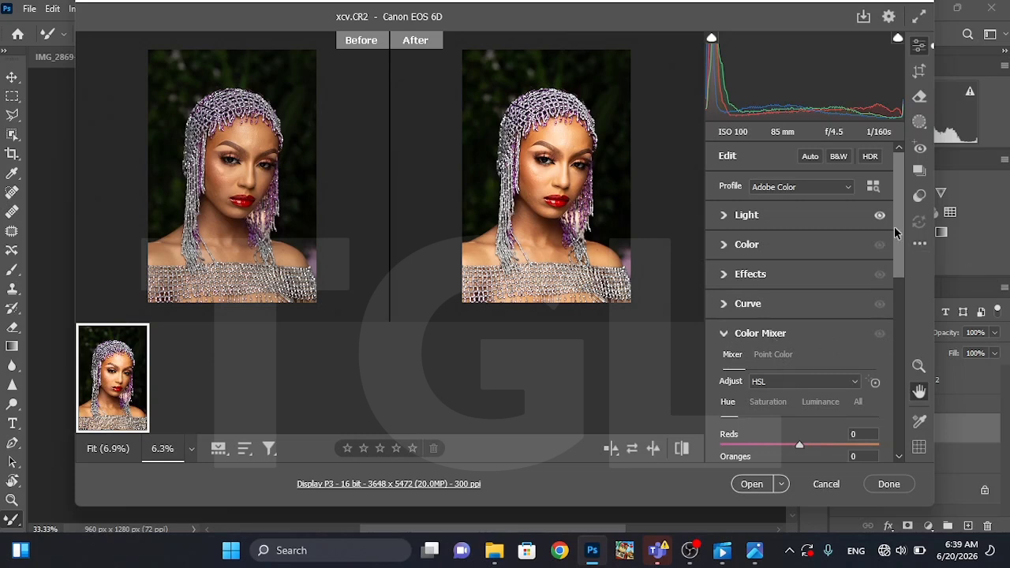
pyautogui.moveTo(906, 234); pyautogui.dragTo(908, 291)
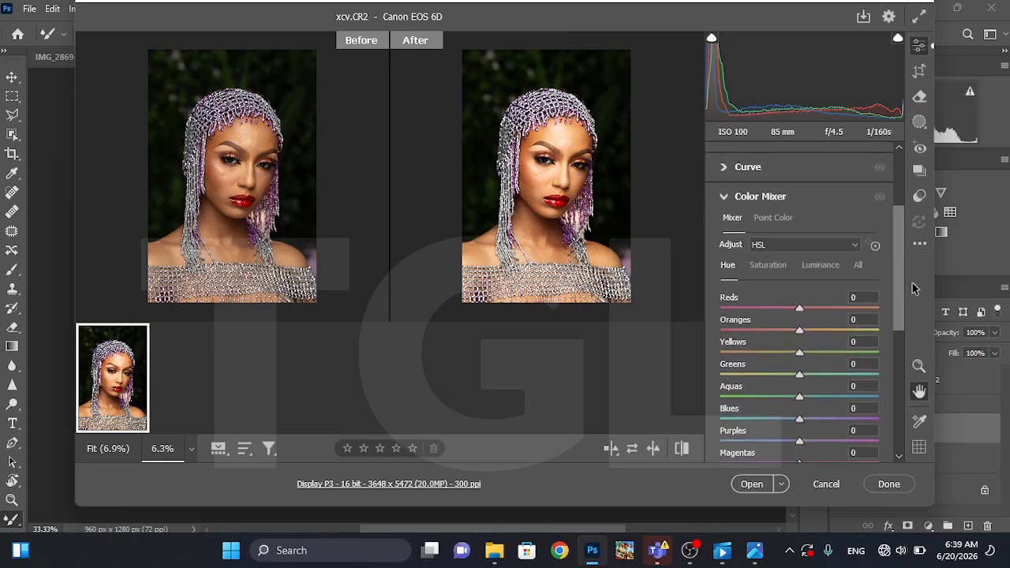
pyautogui.click(727, 197)
pyautogui.click(727, 197)
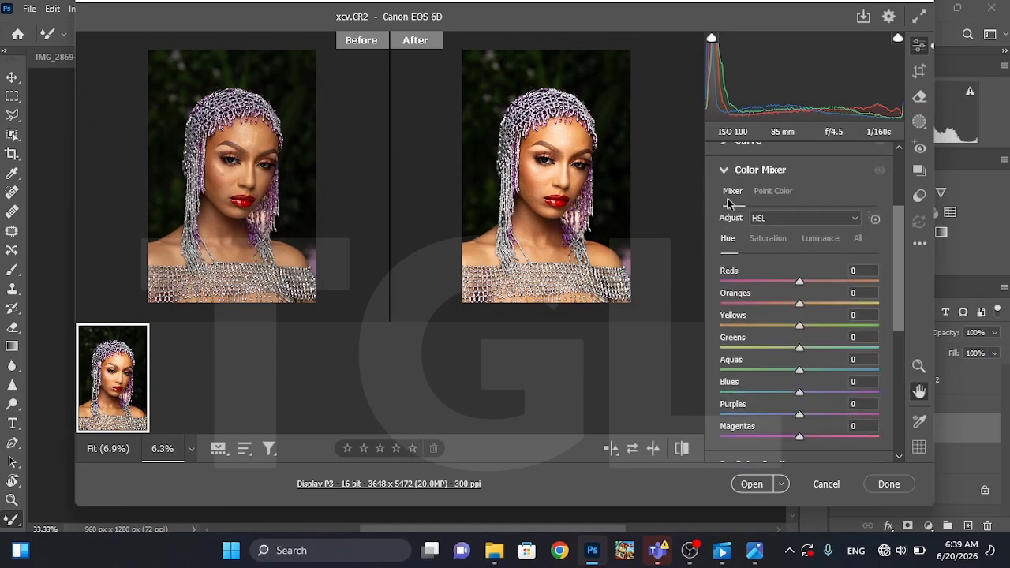
pyautogui.click(865, 238)
pyautogui.click(825, 240)
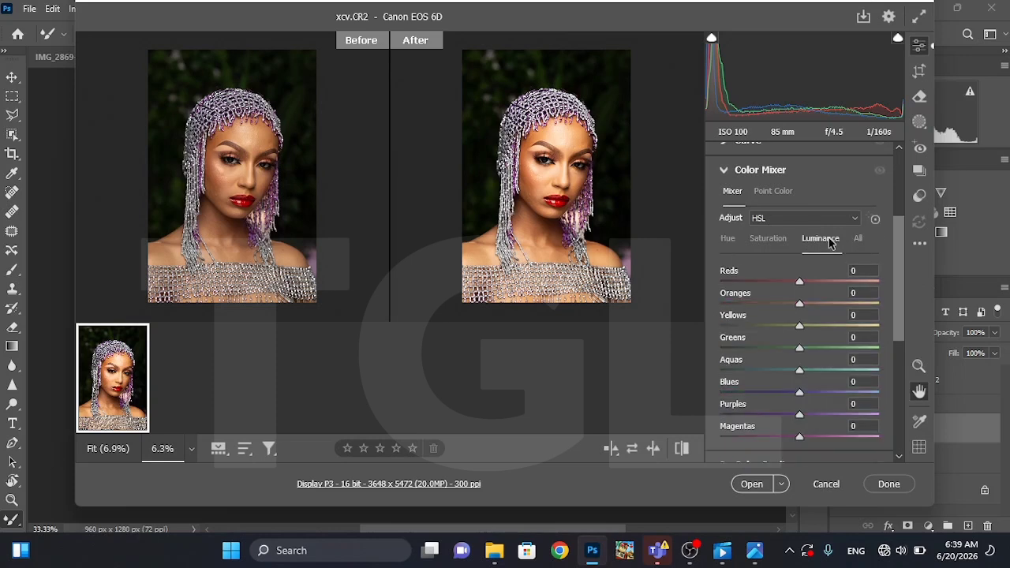
pyautogui.click(770, 241)
pyautogui.click(729, 241)
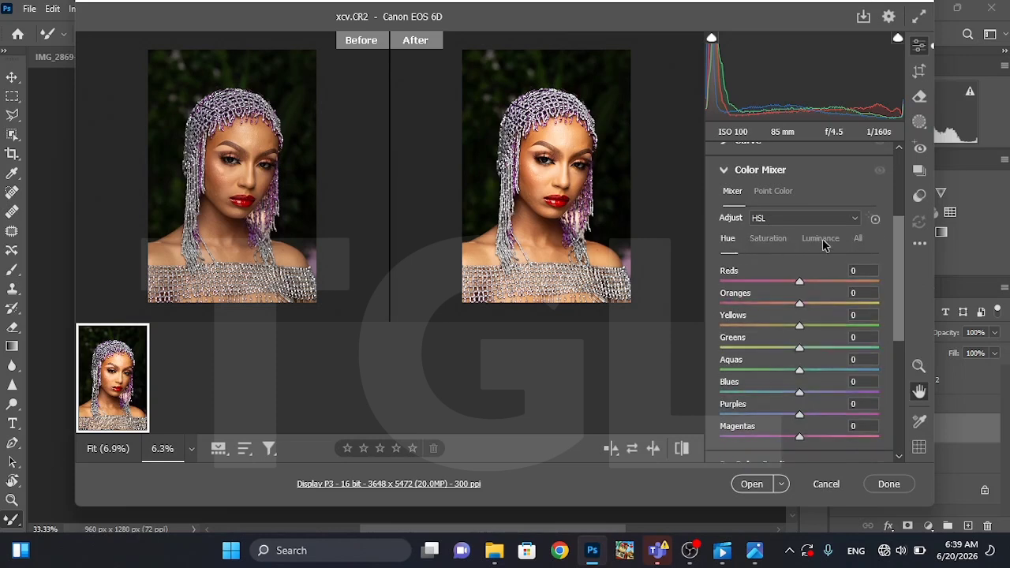
pyautogui.click(823, 240)
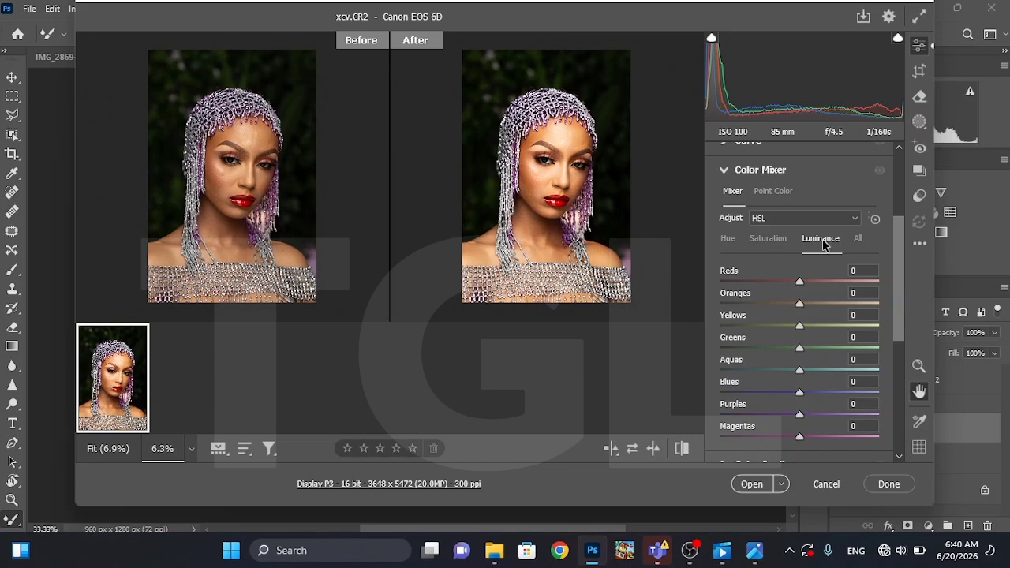
pyautogui.click(770, 239)
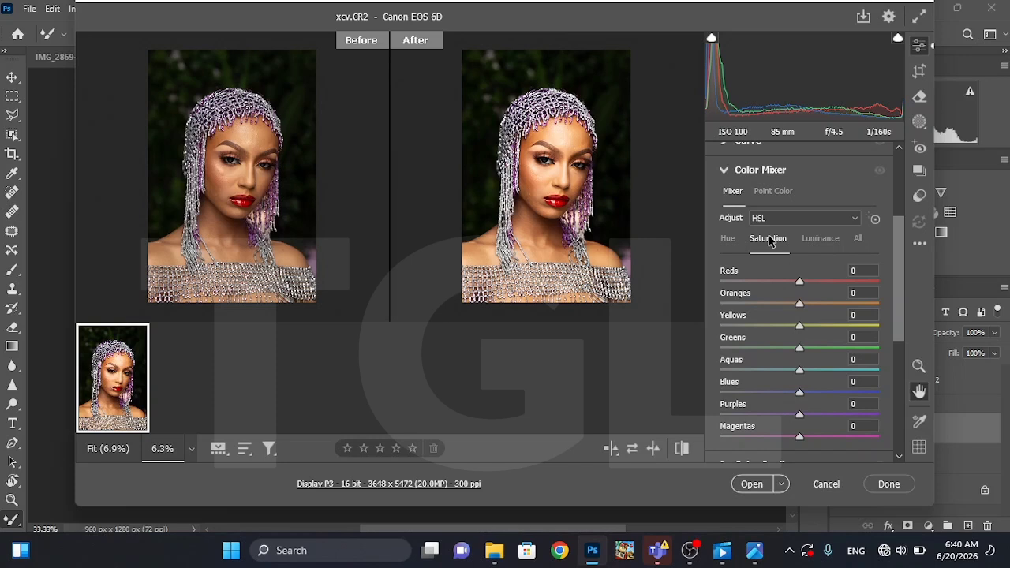
pyautogui.click(727, 239)
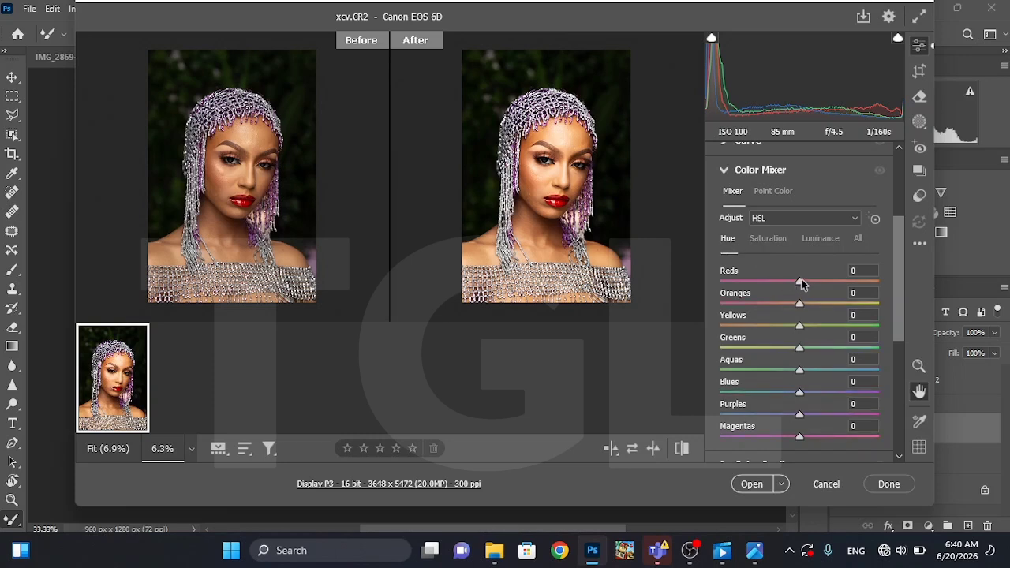
# Adjust the Reds hue and set the Reds luminance to +20 in the Color Mixer
pyautogui.moveTo(800, 282)
pyautogui.mouseDown()
pyautogui.moveTo(849, 282)
pyautogui.moveTo(701, 285)
pyautogui.moveTo(718, 278)
pyautogui.moveTo(656, 292)
pyautogui.moveTo(835, 278)
pyautogui.moveTo(654, 289)
pyautogui.moveTo(848, 293)
pyautogui.moveTo(684, 311)
pyautogui.moveTo(800, 290)
pyautogui.mouseUp()
pyautogui.click(819, 244)
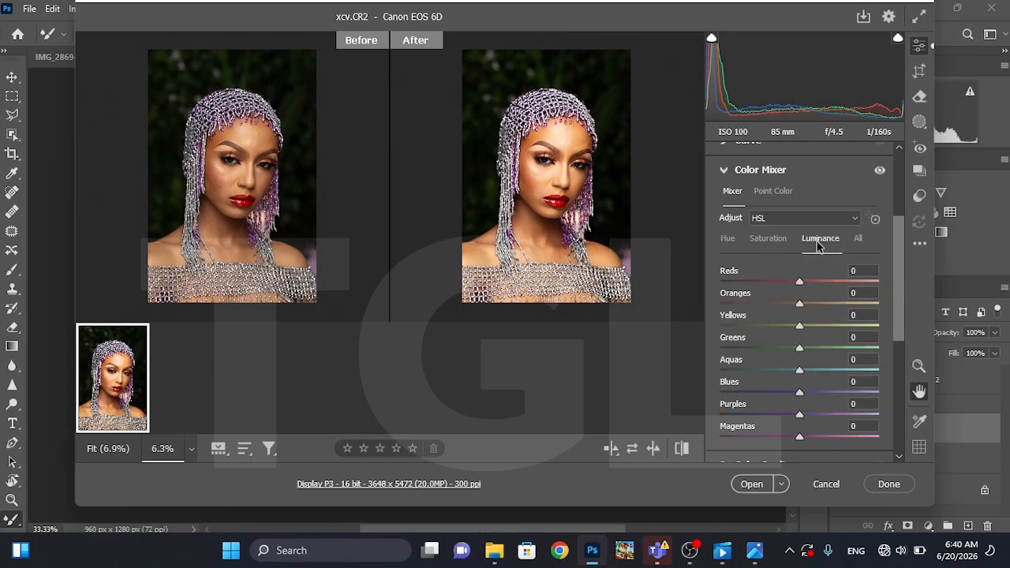
pyautogui.click(818, 286)
pyautogui.moveTo(816, 288)
pyautogui.mouseDown()
pyautogui.moveTo(746, 284)
pyautogui.moveTo(816, 282)
pyautogui.mouseUp()
# Set the Color Mixer luminance to +36 for Reds, +1 for Oranges and +11 for Yellows
pyautogui.rightClick(579, 244)
pyautogui.click(617, 142)
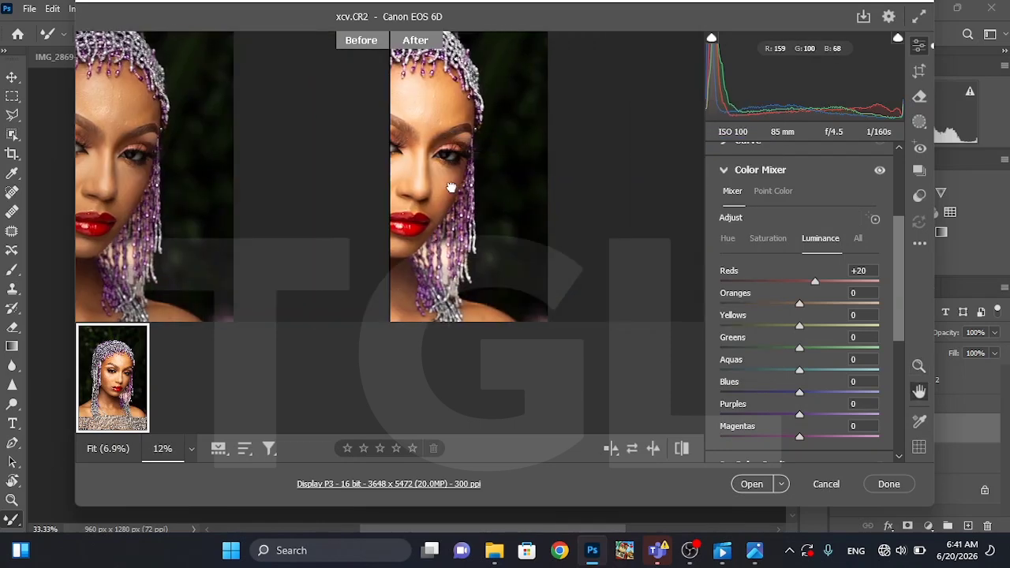
pyautogui.moveTo(450, 190); pyautogui.dragTo(496, 180)
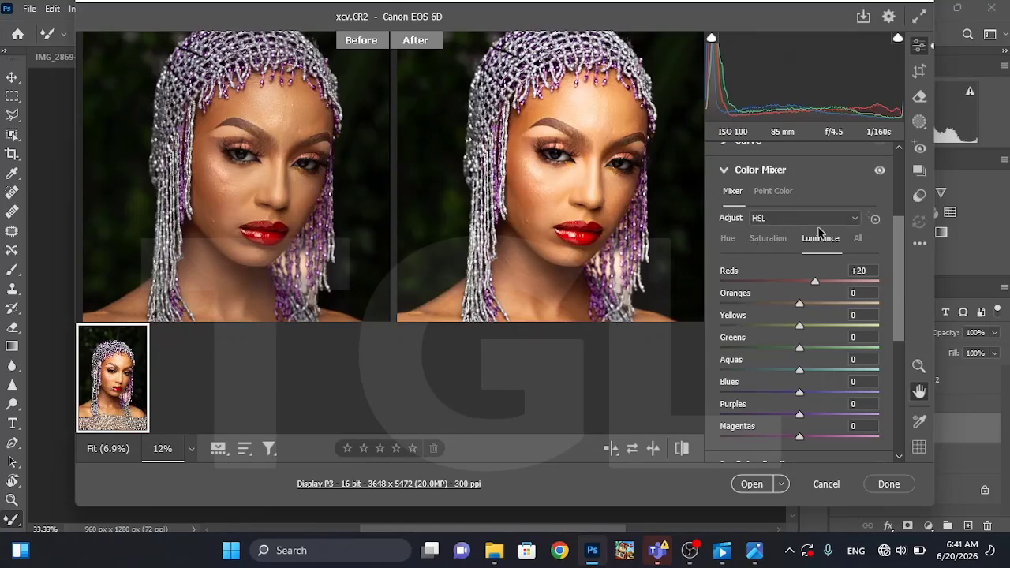
pyautogui.moveTo(815, 285)
pyautogui.mouseDown()
pyautogui.moveTo(793, 286)
pyautogui.moveTo(826, 284)
pyautogui.mouseUp()
pyautogui.moveTo(800, 306)
pyautogui.mouseDown()
pyautogui.moveTo(741, 304)
pyautogui.moveTo(812, 303)
pyautogui.moveTo(801, 307)
pyautogui.mouseUp()
pyautogui.moveTo(799, 330)
pyautogui.mouseDown()
pyautogui.moveTo(747, 330)
pyautogui.moveTo(808, 328)
pyautogui.mouseUp()
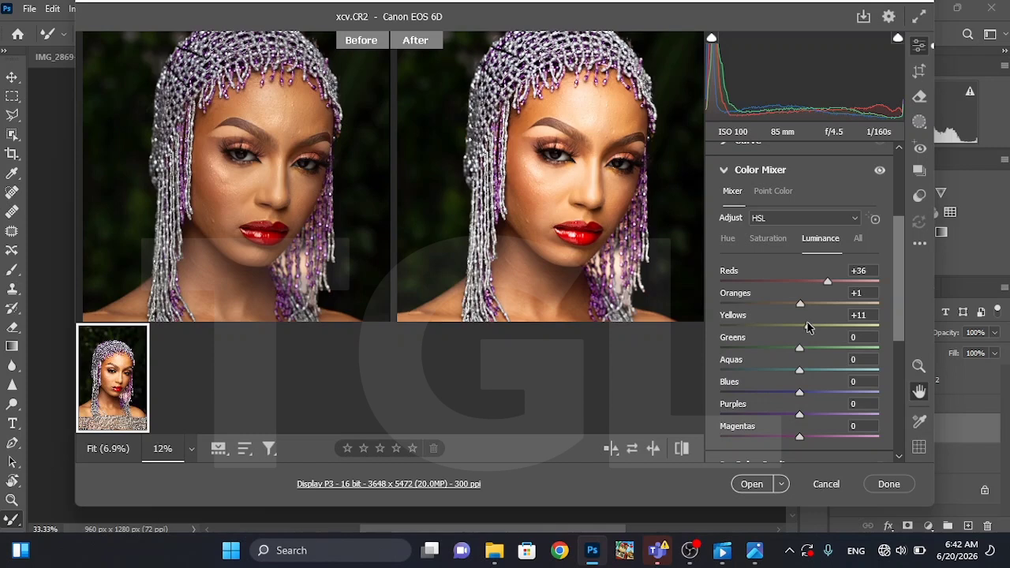
# Set the Color Mixer luminance to +22 for Greens, +4 for Aquas, +3 for Blues and -14 for Purples, and lower the Magentas
pyautogui.rightClick(585, 252)
pyautogui.click(621, 134)
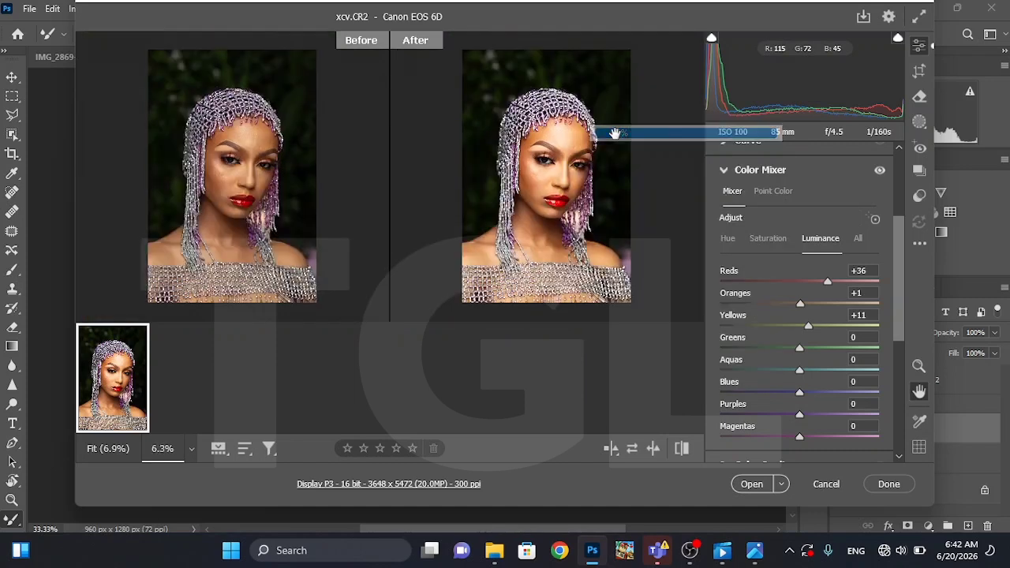
pyautogui.press('h')
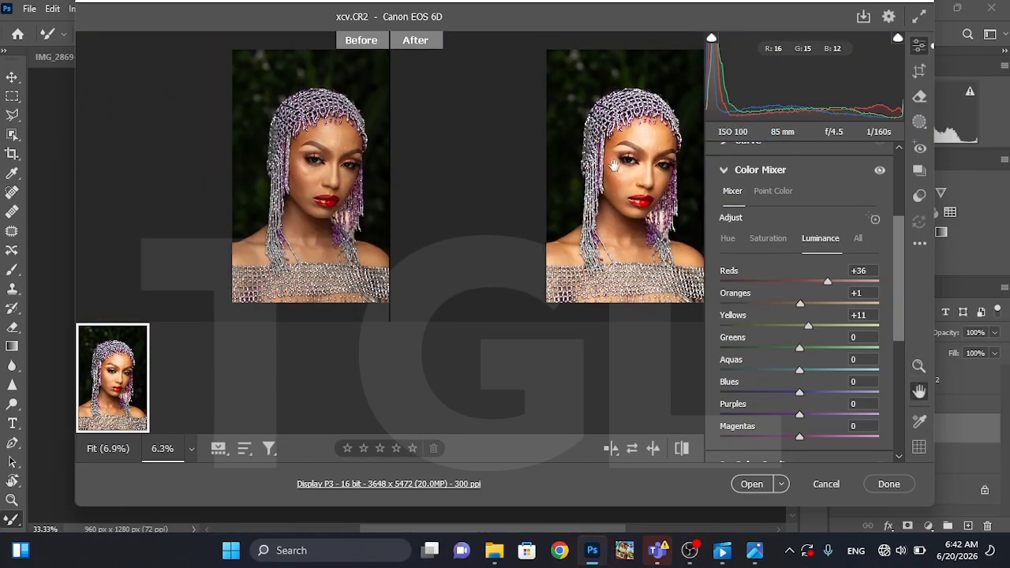
pyautogui.moveTo(639, 168); pyautogui.dragTo(586, 172)
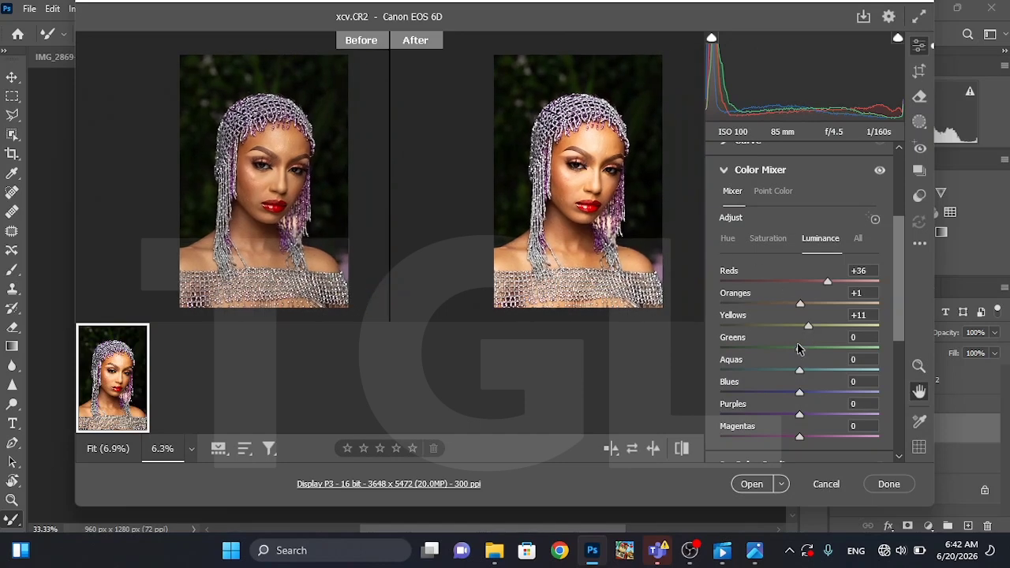
pyautogui.moveTo(800, 350)
pyautogui.mouseDown()
pyautogui.moveTo(733, 352)
pyautogui.moveTo(716, 343)
pyautogui.moveTo(898, 351)
pyautogui.moveTo(819, 353)
pyautogui.mouseUp()
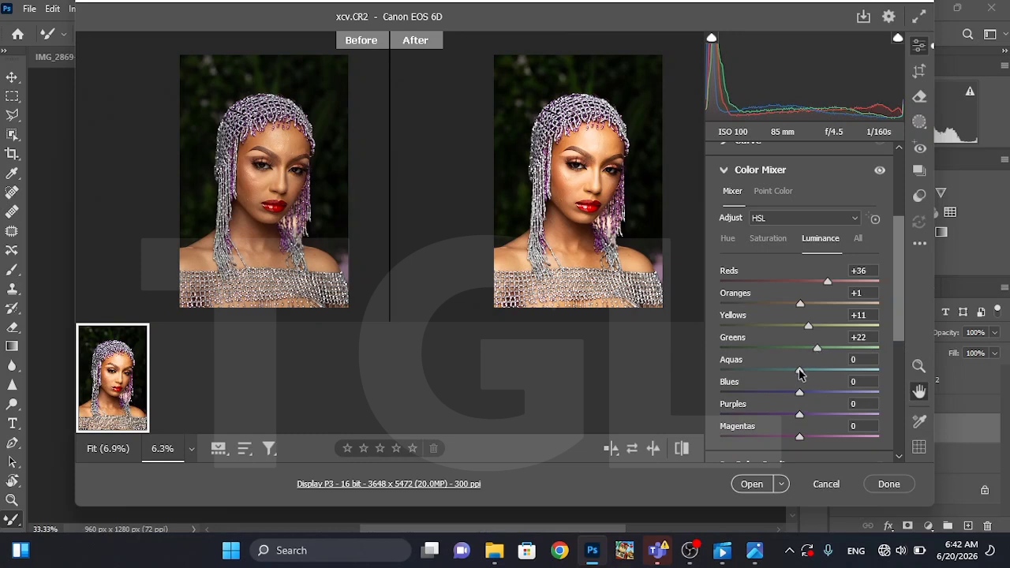
pyautogui.moveTo(800, 370); pyautogui.dragTo(803, 403)
pyautogui.moveTo(798, 416)
pyautogui.mouseDown()
pyautogui.moveTo(692, 414)
pyautogui.moveTo(916, 419)
pyautogui.moveTo(699, 427)
pyautogui.moveTo(801, 430)
pyautogui.moveTo(790, 427)
pyautogui.mouseUp()
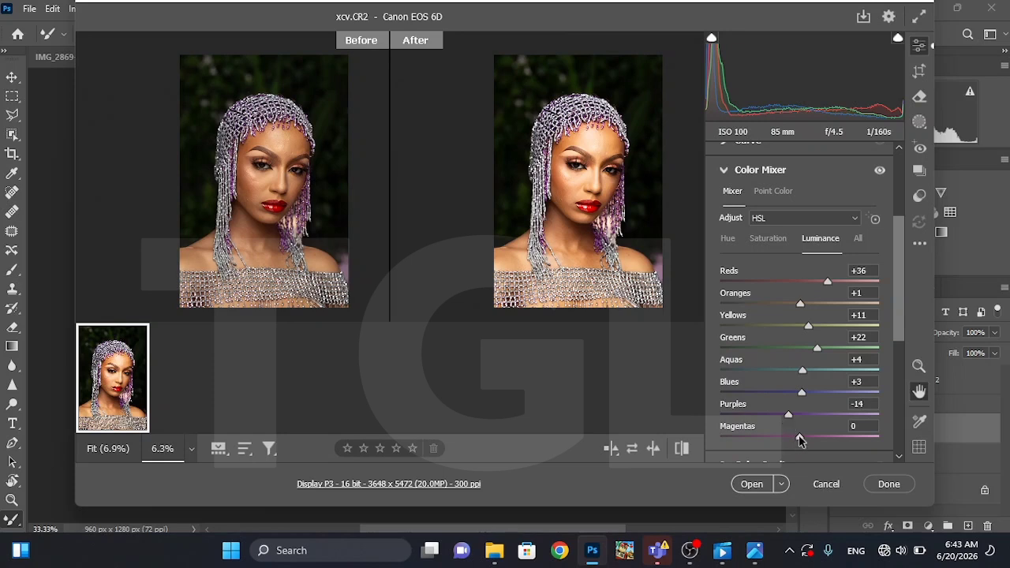
pyautogui.moveTo(799, 439)
pyautogui.mouseDown()
pyautogui.moveTo(750, 433)
pyautogui.moveTo(833, 437)
pyautogui.moveTo(787, 439)
pyautogui.mouseUp()
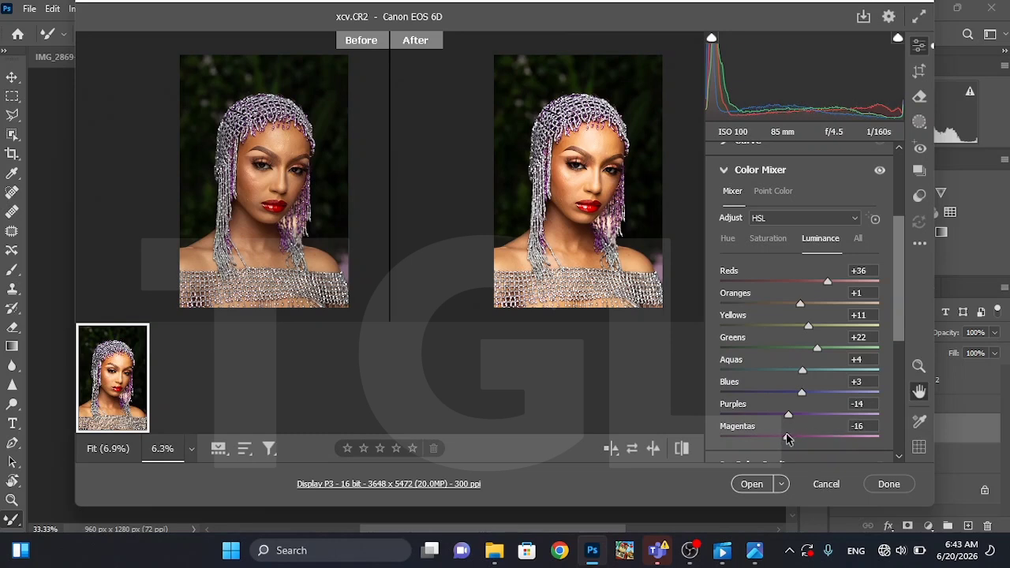
# Set the Color Mixer saturation to +16 for Reds, +14 for Oranges and +19 for Yellows
pyautogui.click(764, 240)
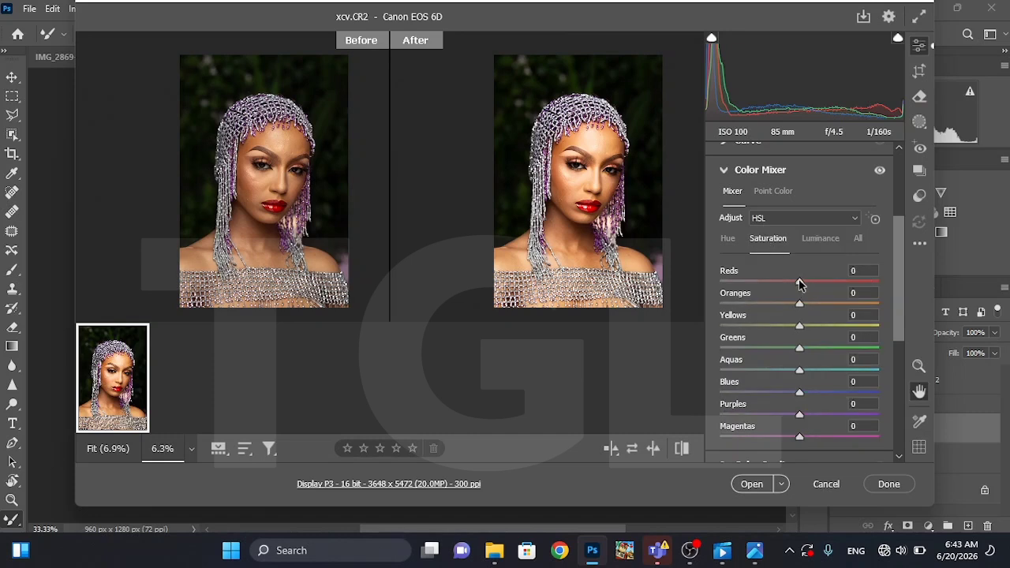
pyautogui.moveTo(799, 283); pyautogui.dragTo(685, 306)
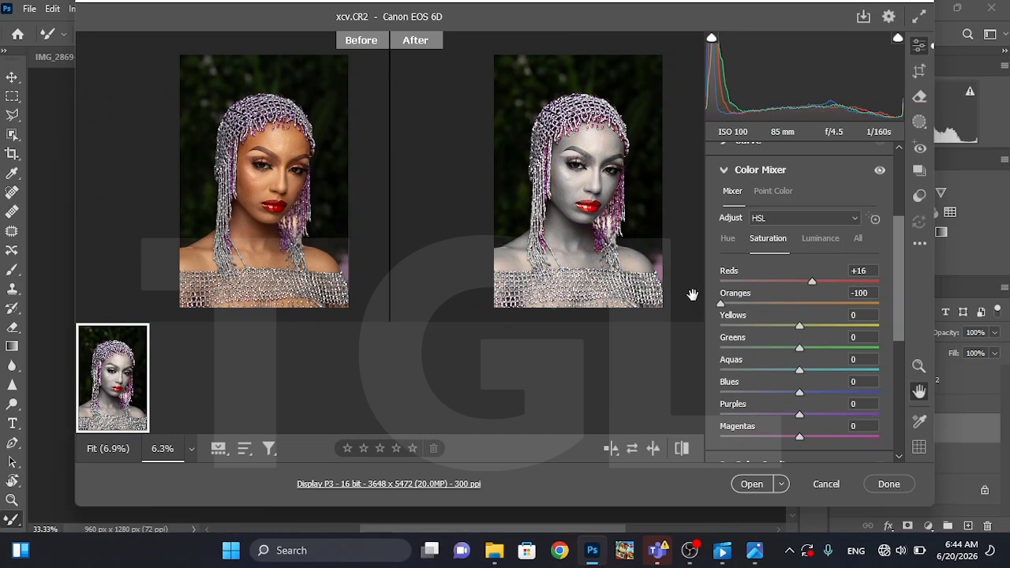
pyautogui.click(803, 305)
pyautogui.moveTo(803, 306); pyautogui.dragTo(816, 328)
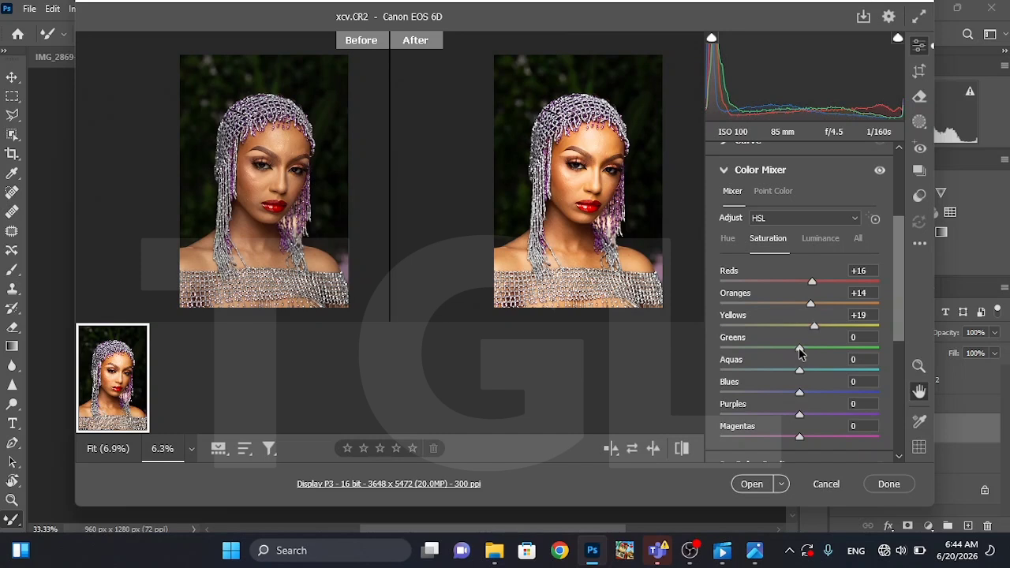
# Set the saturation to +71 for Greens, +19 for Aquas, +2 for Blues and +22 for Purples, and raise the Magentas slightly
pyautogui.moveTo(800, 352); pyautogui.dragTo(719, 349)
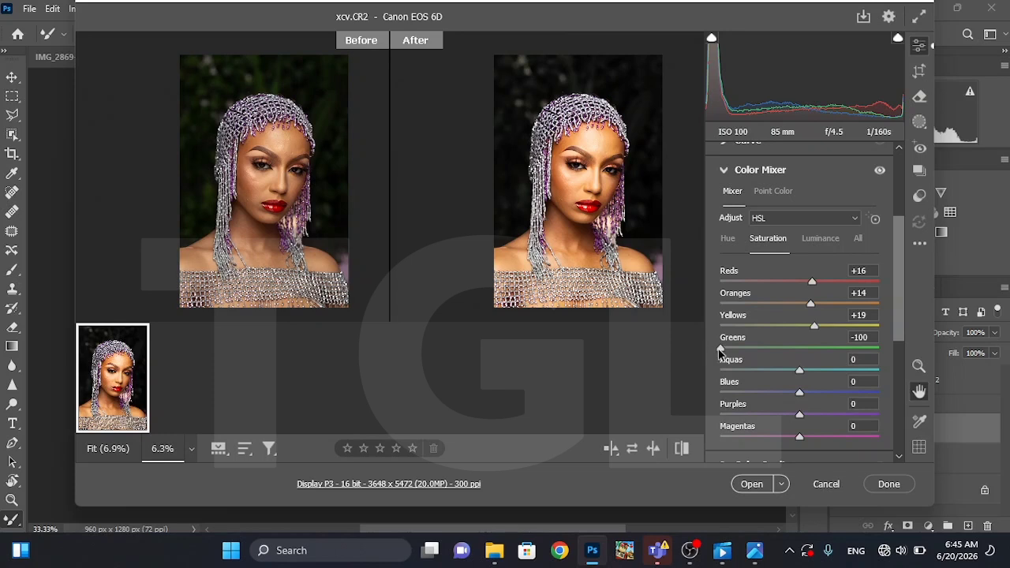
pyautogui.click(828, 348)
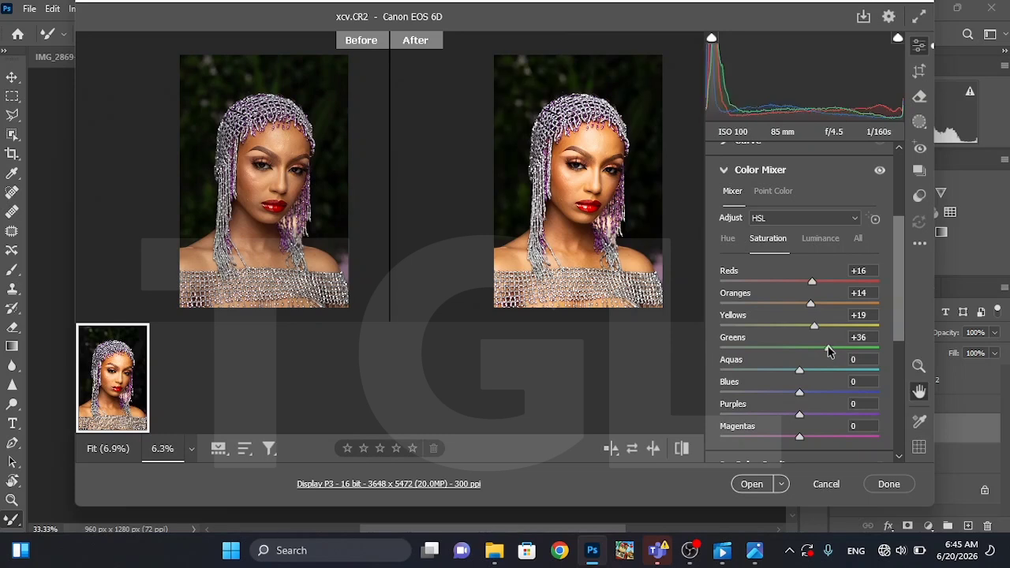
pyautogui.moveTo(828, 352); pyautogui.dragTo(857, 356)
pyautogui.click(739, 369)
pyautogui.click(813, 376)
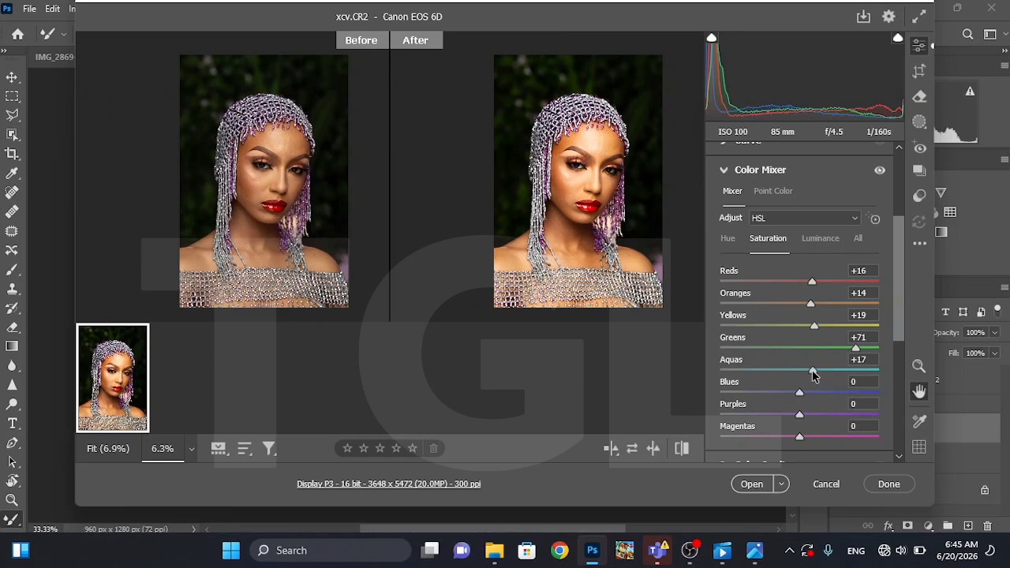
pyautogui.click(749, 394)
pyautogui.moveTo(748, 394); pyautogui.dragTo(818, 421)
pyautogui.moveTo(800, 439); pyautogui.dragTo(806, 440)
# Set the Color Mixer hue to -10 for Reds, -3 for Oranges and -35 for Yellows
pyautogui.click(729, 238)
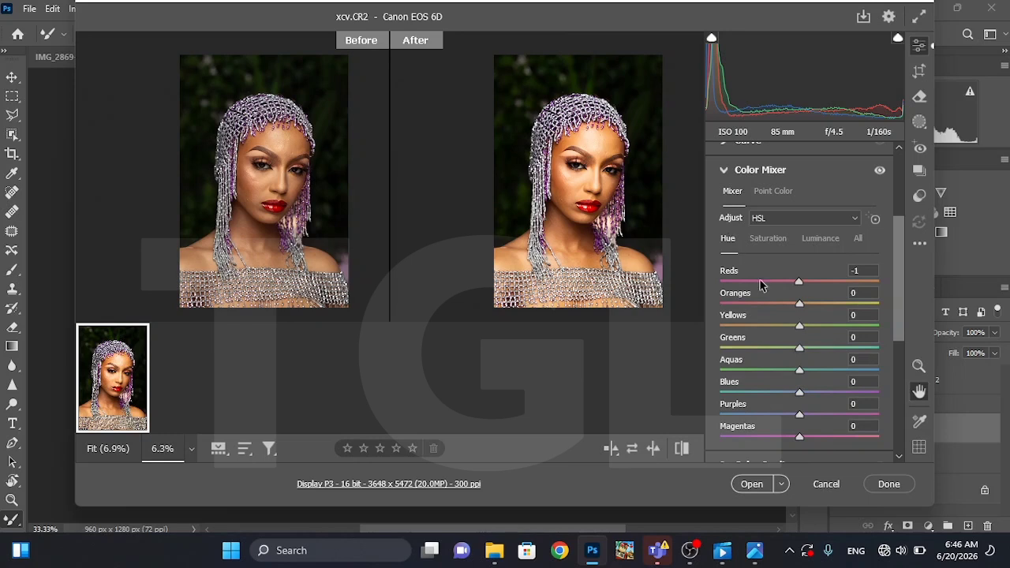
pyautogui.moveTo(799, 282); pyautogui.dragTo(699, 277)
pyautogui.moveTo(721, 282); pyautogui.dragTo(794, 283)
pyautogui.moveTo(794, 283); pyautogui.dragTo(798, 312)
pyautogui.moveTo(799, 325); pyautogui.dragTo(920, 333)
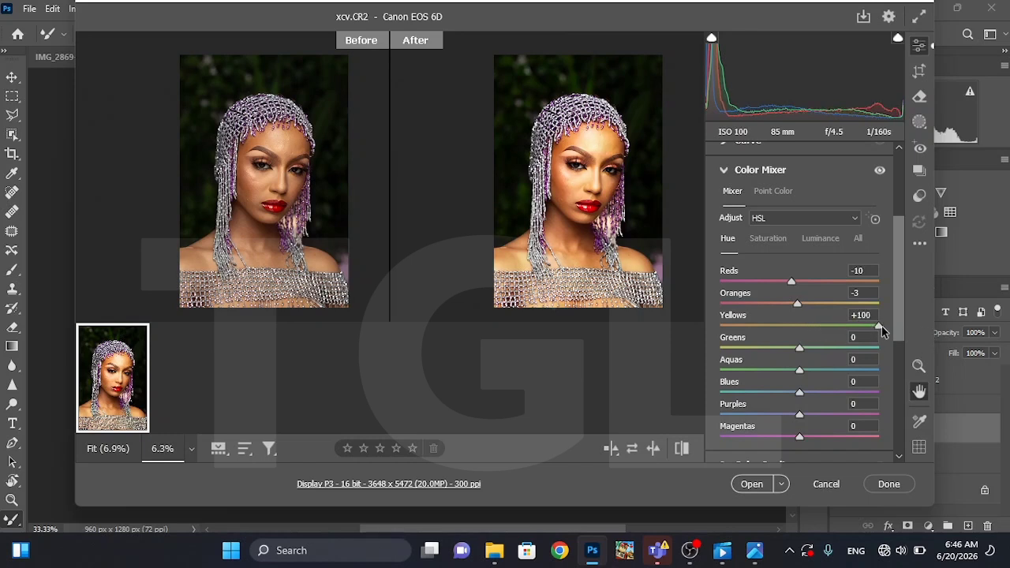
pyautogui.click(766, 327)
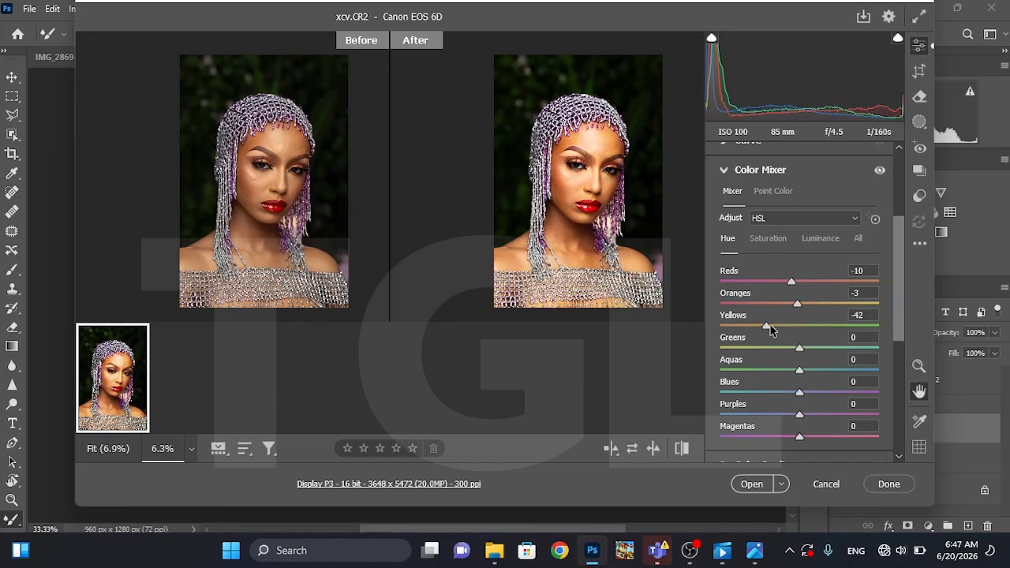
pyautogui.click(777, 326)
# Set the Color Mixer hue to +35 for Greens and -47 for Aquas
pyautogui.moveTo(776, 323); pyautogui.dragTo(718, 350)
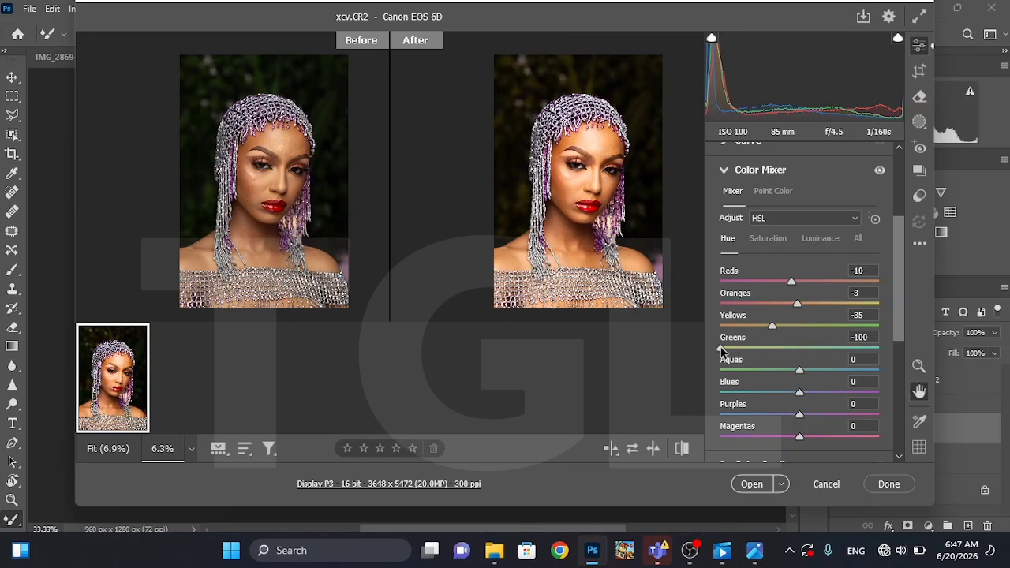
pyautogui.moveTo(721, 350); pyautogui.dragTo(827, 354)
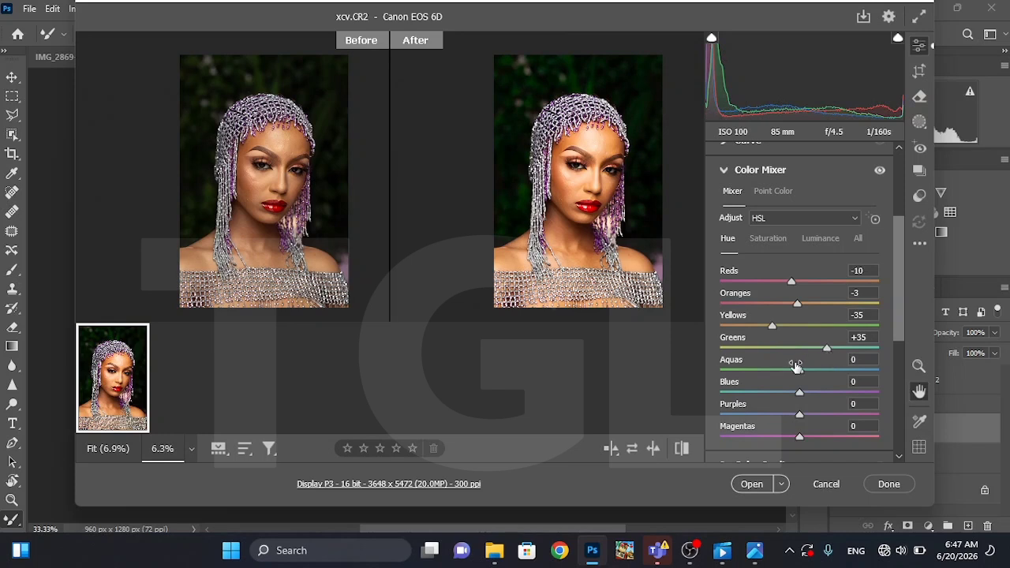
pyautogui.moveTo(800, 374); pyautogui.dragTo(766, 376)
# Test the hue range of Purples and Magentas in the Color Mixer, and set both to +7
pyautogui.click(811, 414)
pyautogui.moveTo(813, 417); pyautogui.dragTo(684, 418)
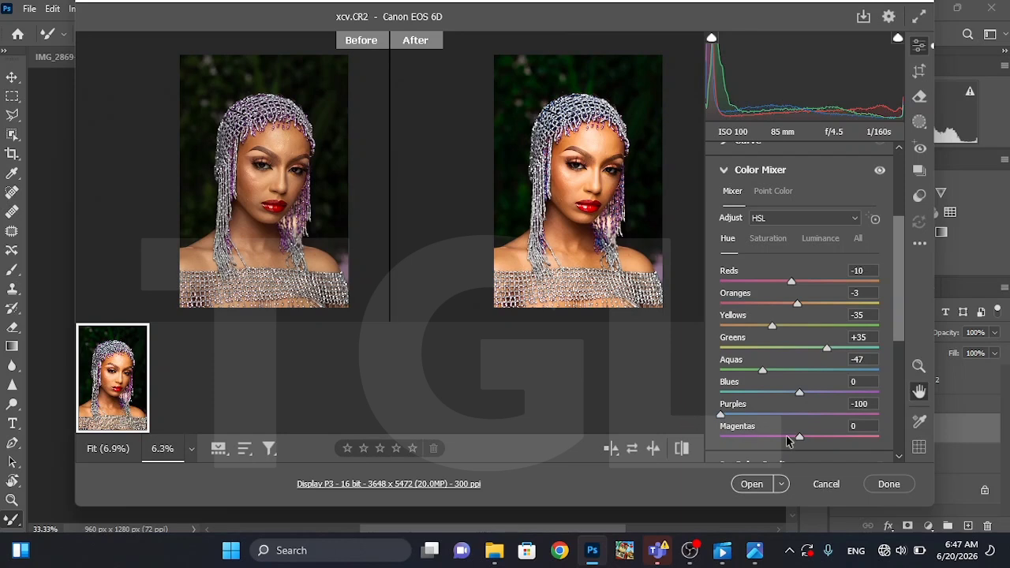
pyautogui.moveTo(799, 437); pyautogui.dragTo(665, 452)
pyautogui.click(808, 437)
pyautogui.moveTo(808, 436); pyautogui.dragTo(806, 437)
pyautogui.click(812, 415)
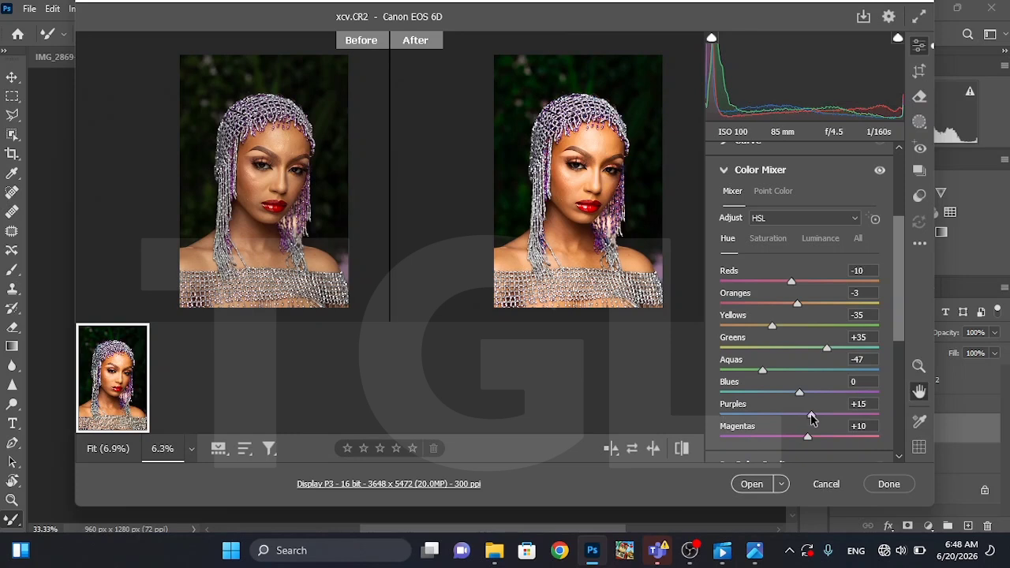
pyautogui.moveTo(812, 416); pyautogui.dragTo(806, 439)
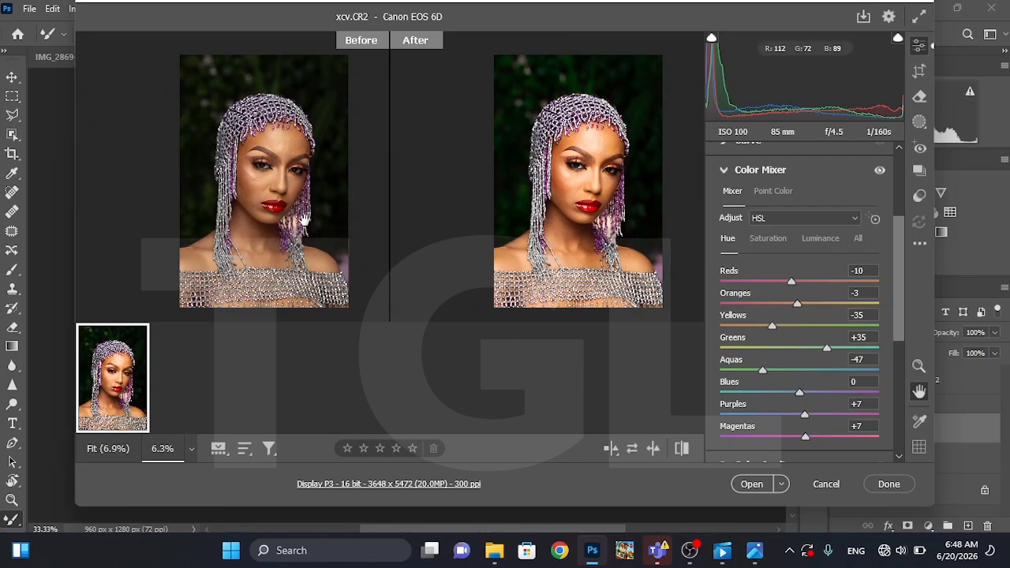
# Open the edited raw portrait as a normal image in Photoshop and duplicate its Background layer
pyautogui.rightClick(536, 187)
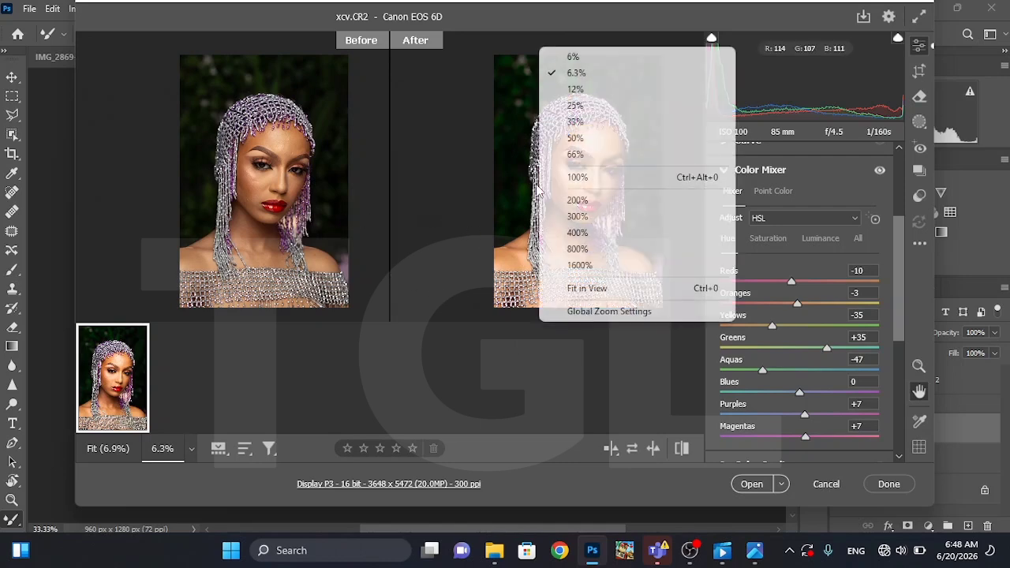
pyautogui.click(572, 89)
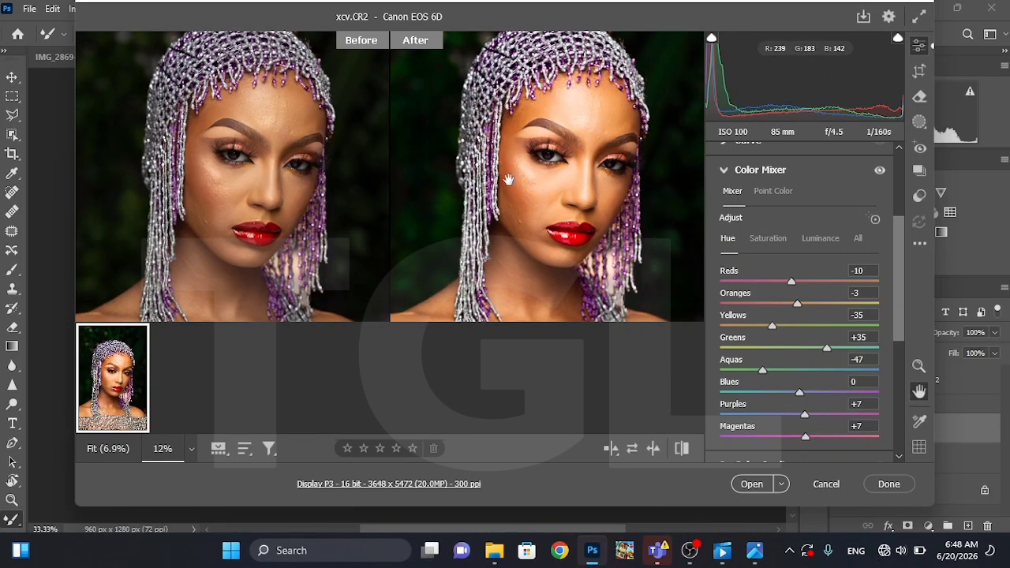
pyautogui.moveTo(247, 128); pyautogui.dragTo(192, 101)
pyautogui.moveTo(476, 155); pyautogui.dragTo(495, 200)
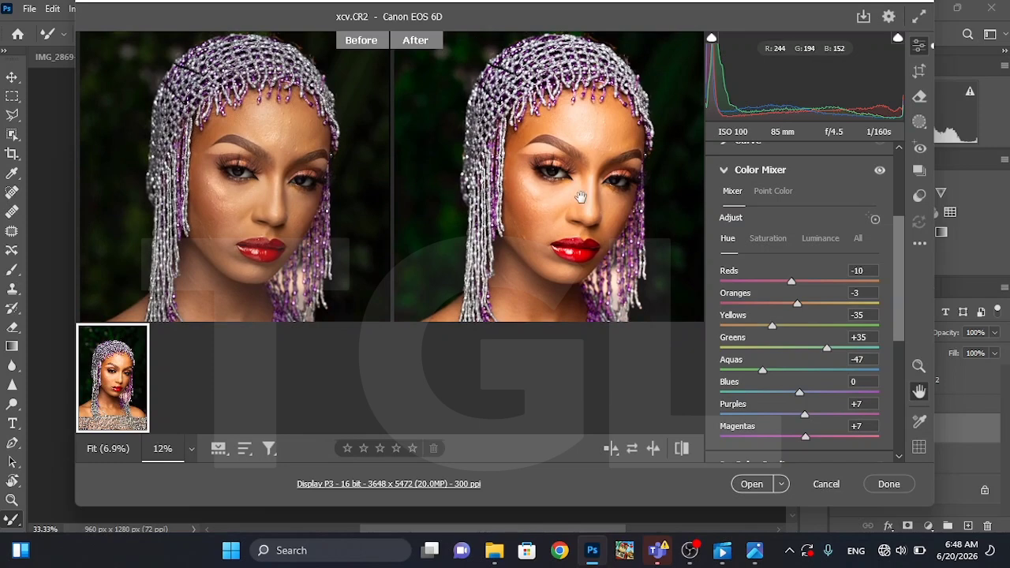
pyautogui.click(750, 487)
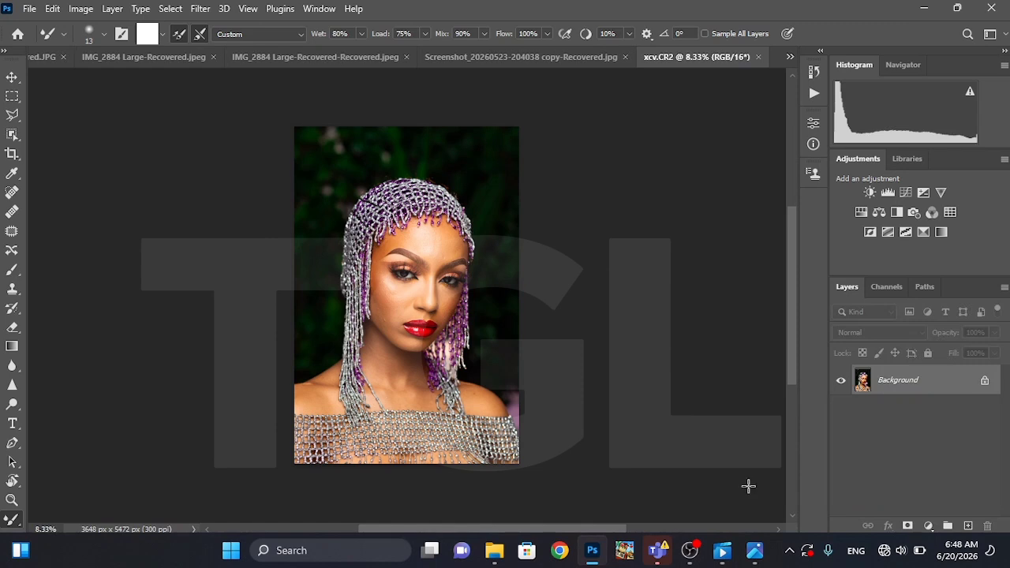
pyautogui.hotkey('ctrl', 'j')
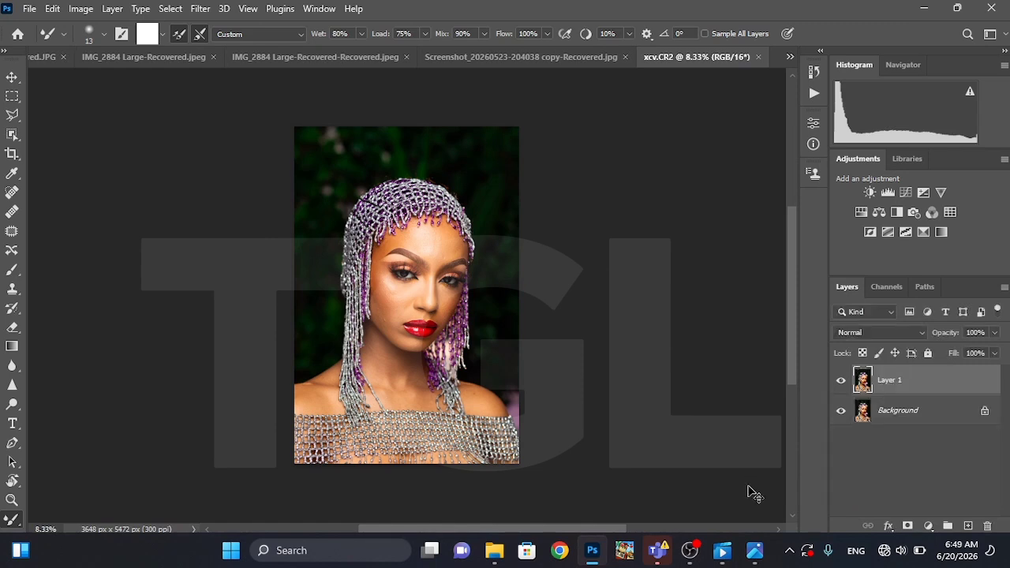